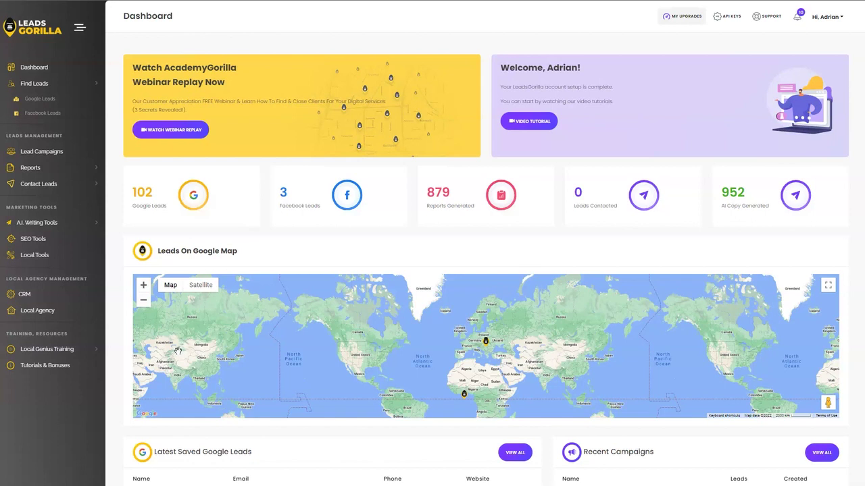
- Open Google Leads under Find Leads and enter 'beauty salon' as the keyword
left_click(91, 86)
left_click(92, 86)
left_click(53, 101)
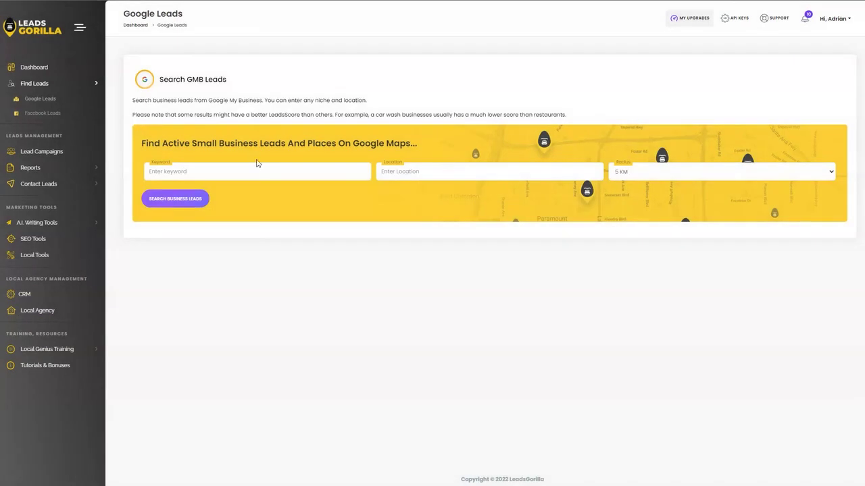
left_click(260, 174)
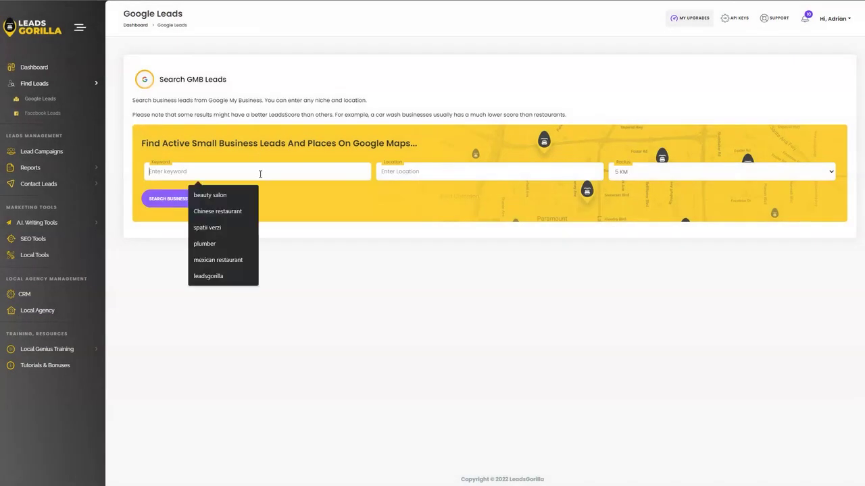
type("bea")
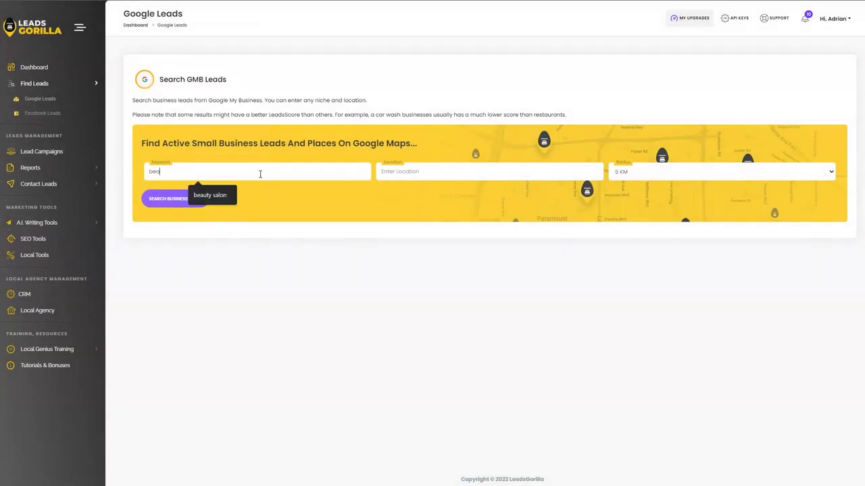
type("tuy")
key("ctrl+a")
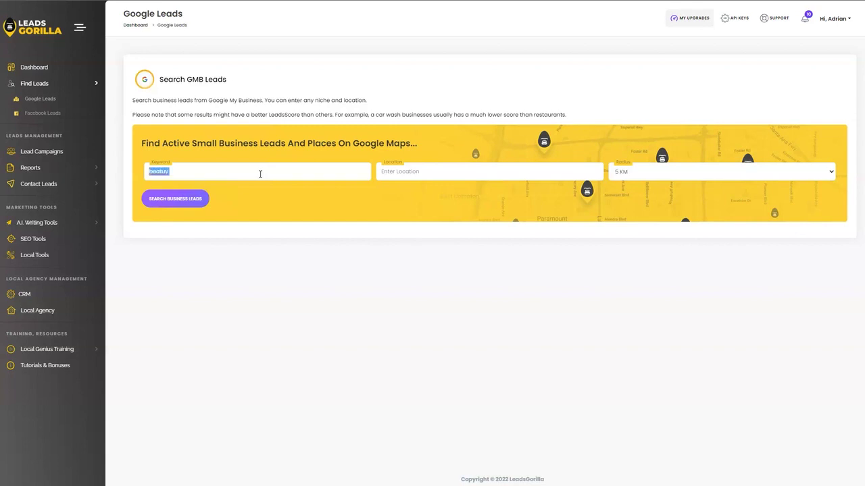
type("bea")
type("n")
- Set the location to Miami, FL, USA and run the business lead search
key("Tab")
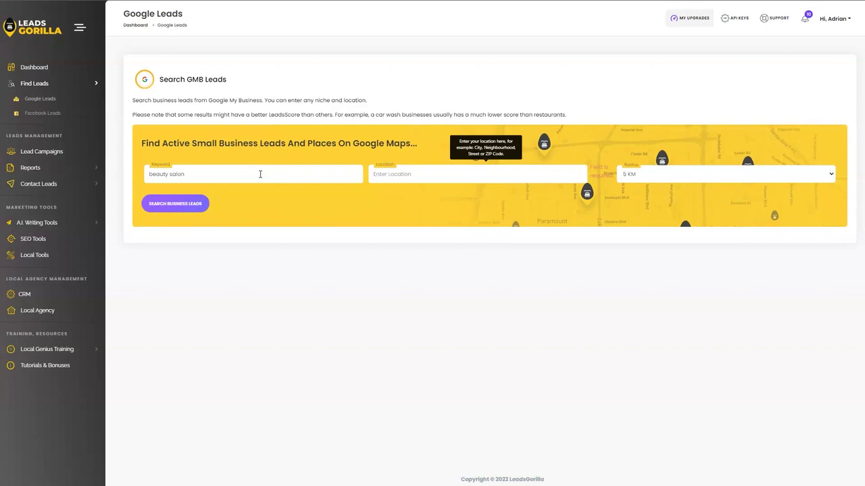
type("mia")
key("Down")
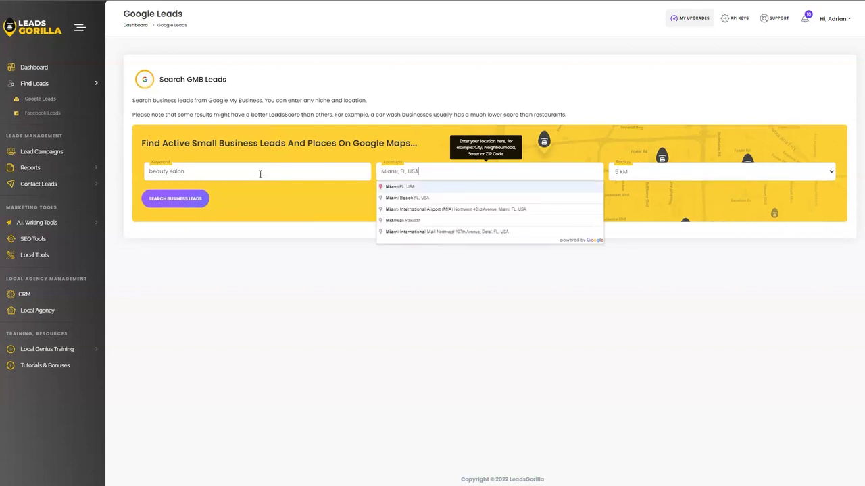
key("Return")
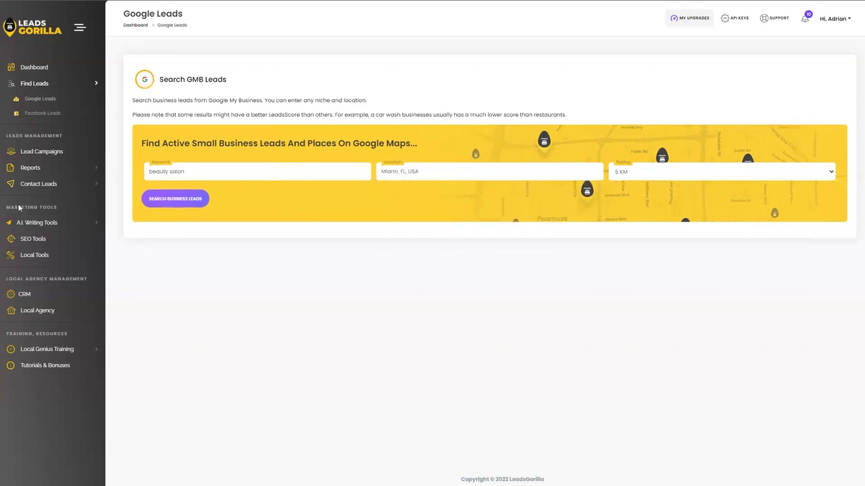
left_click(168, 201)
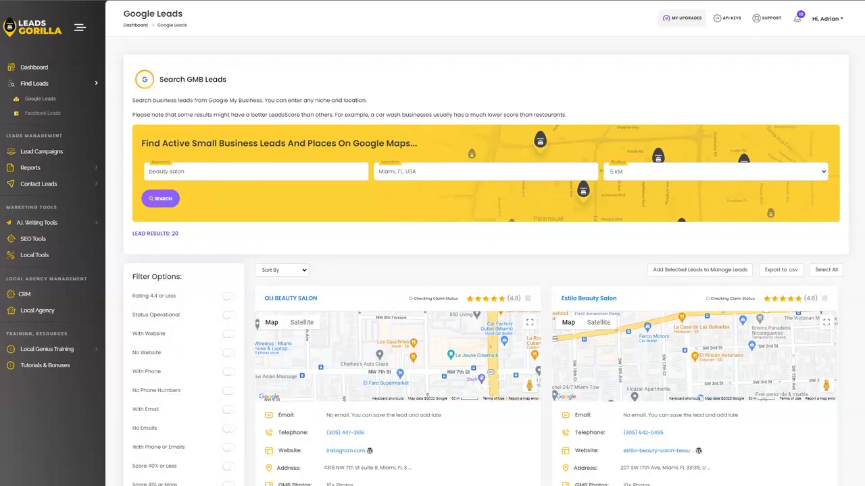
- Highlight the SEO Services AI suggestion on the OLI BEAUTY SALON lead card
scroll(485, 270, "down", 1)
scroll(485, 270, "down", 1)
scroll(485, 270, "down", 1)
scroll(485, 270, "down", 1)
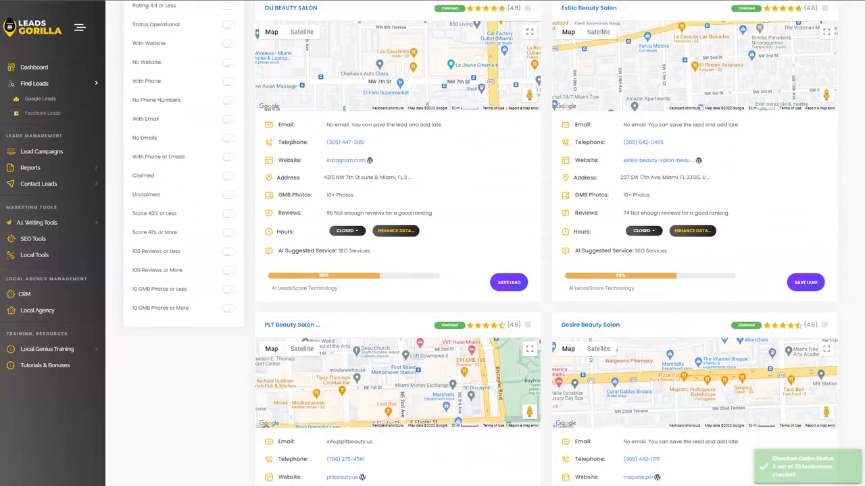
scroll(485, 271, "down", 1)
scroll(485, 271, "down", 1)
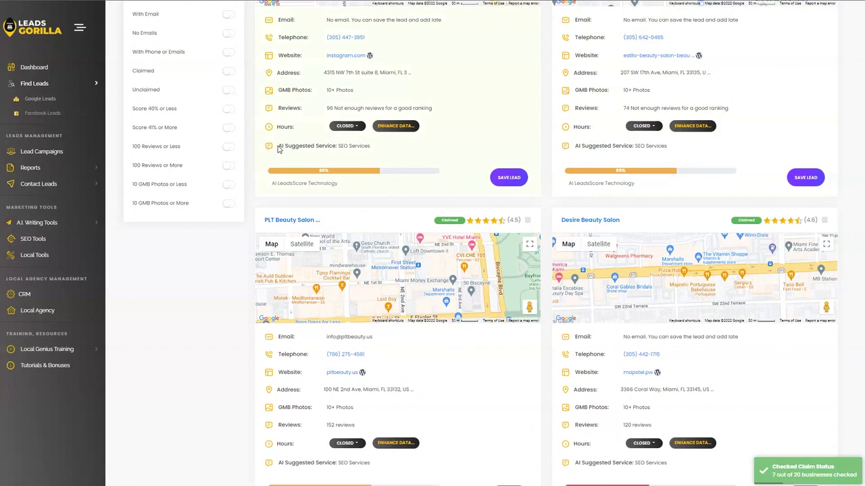
left_click_drag(277, 147, 371, 147)
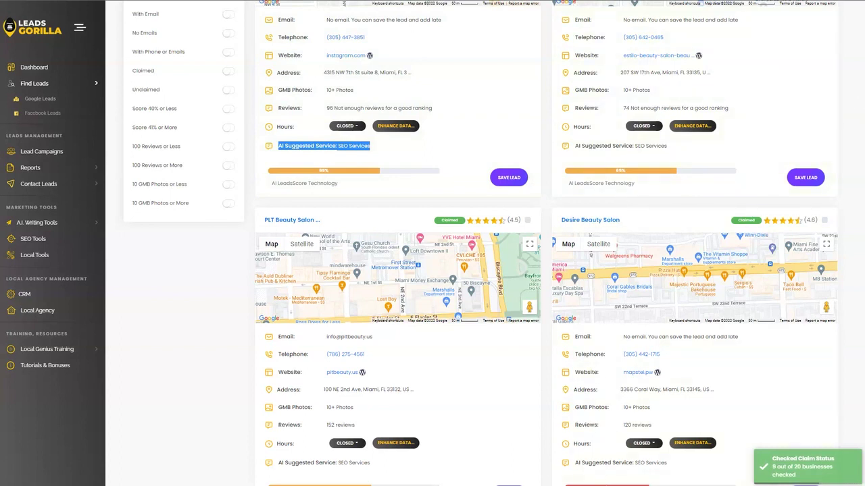
- Scroll through the remaining Miami salon lead cards to the bottom of the list
scroll(547, 270, "down", 5)
scroll(546, 270, "down", 1)
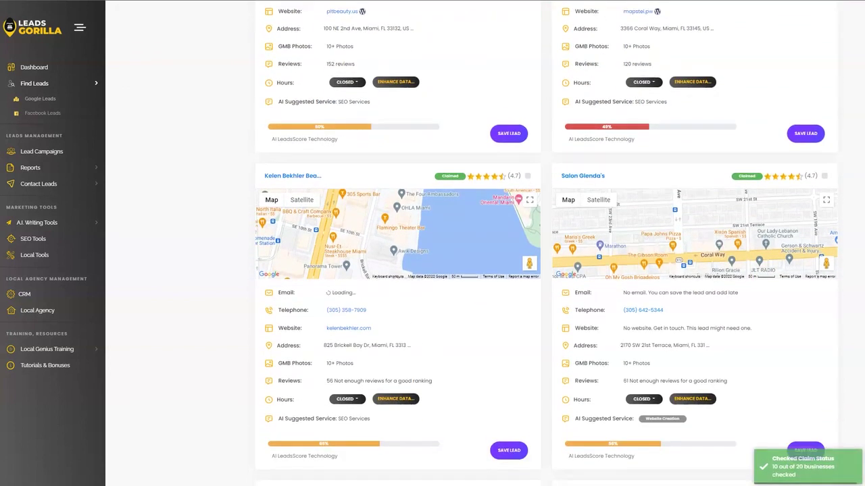
scroll(547, 270, "down", 2)
scroll(547, 270, "down", 2)
scroll(547, 270, "down", 2)
scroll(547, 270, "down", 2)
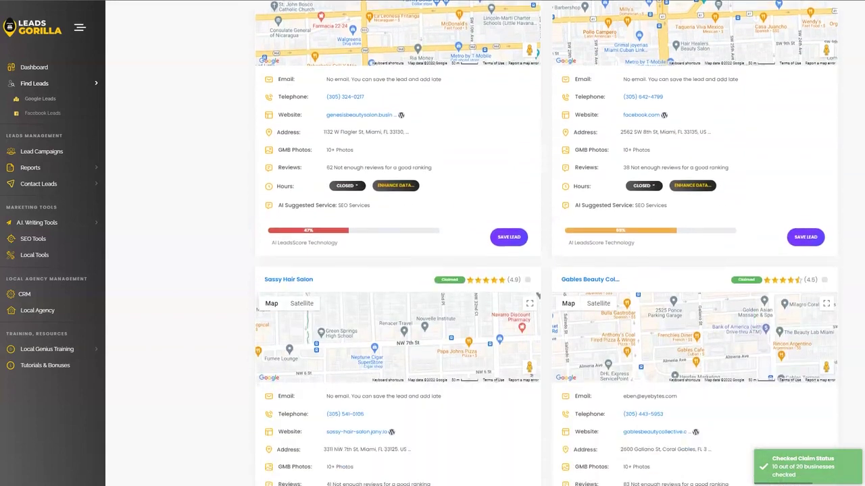
scroll(858, 153, "up", 15)
scroll(858, 153, "down", 10)
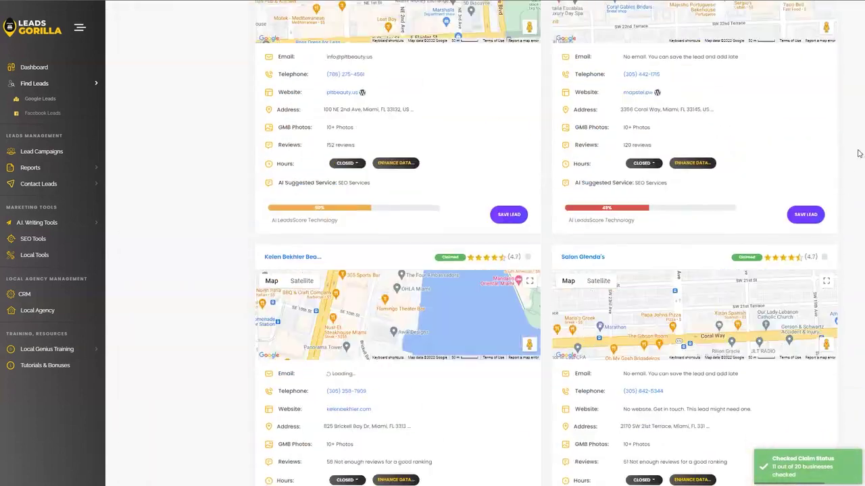
scroll(858, 153, "down", 1)
scroll(768, 328, "up", 4)
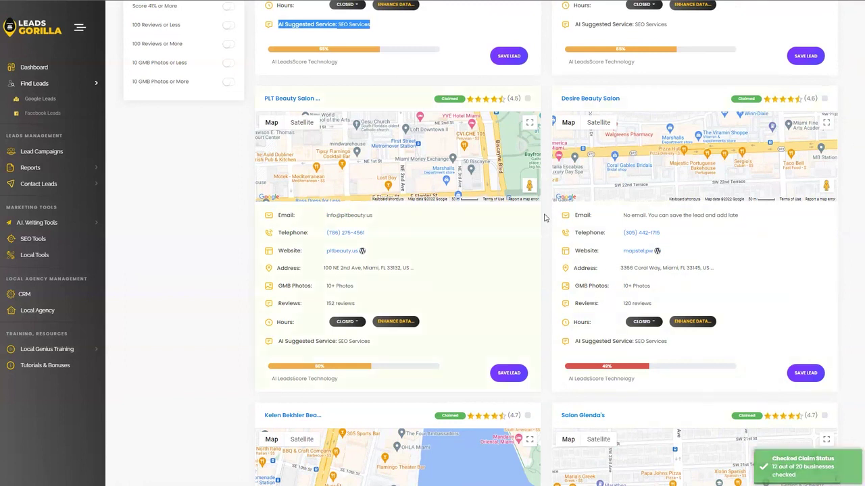
scroll(464, 114, "down", 5)
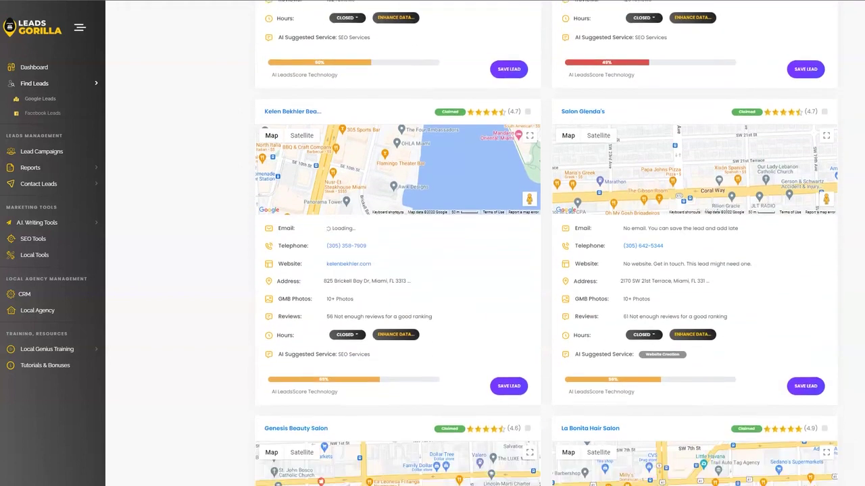
scroll(547, 243, "down", 2)
scroll(547, 243, "down", 2)
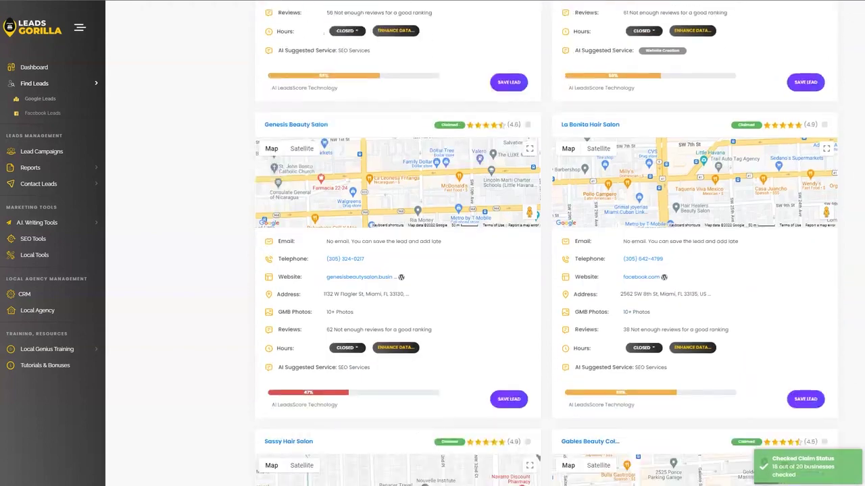
scroll(864, 305, "down", 3)
scroll(864, 305, "down", 3)
scroll(863, 306, "down", 3)
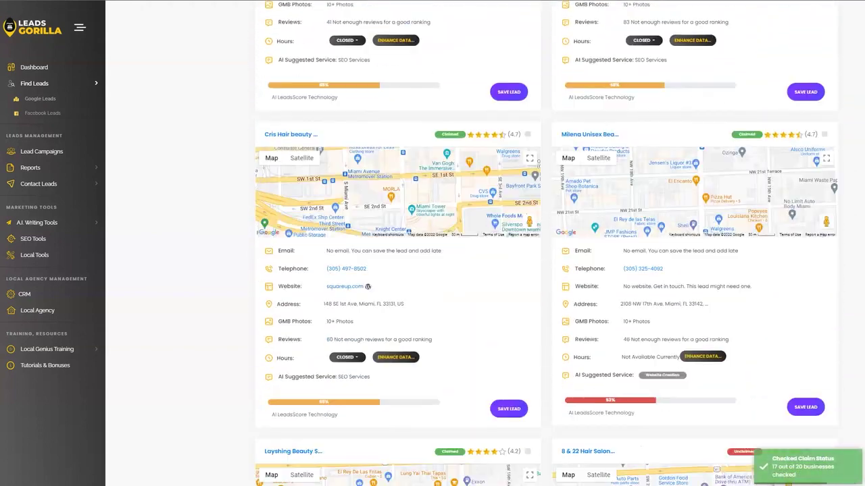
scroll(864, 305, "down", 2)
scroll(863, 305, "down", 3)
scroll(864, 306, "down", 5)
scroll(862, 365, "down", 5)
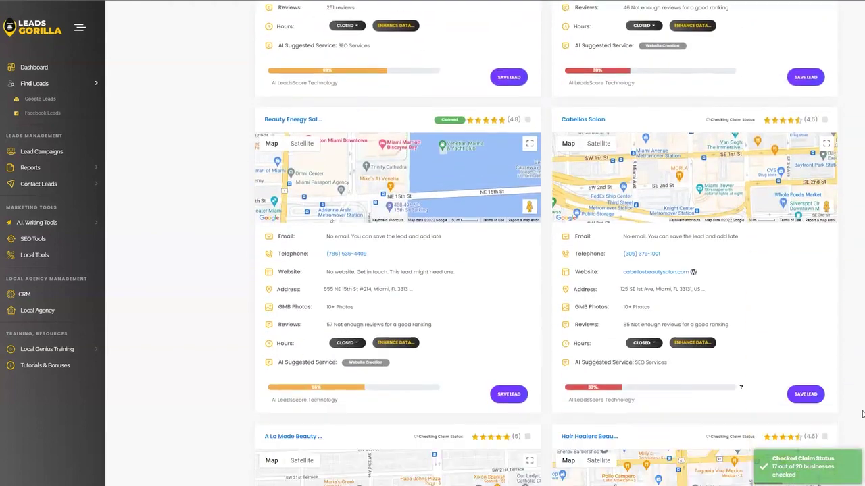
scroll(859, 435, "down", 2)
scroll(860, 435, "down", 1)
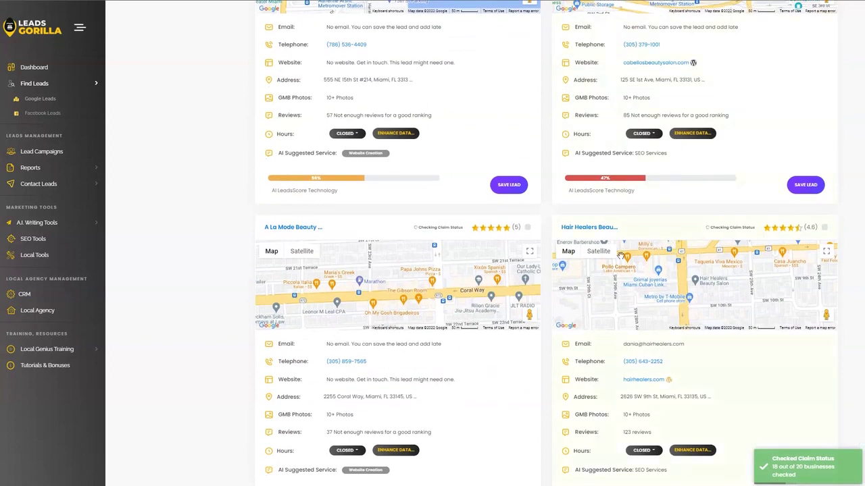
scroll(615, 257, "down", 2)
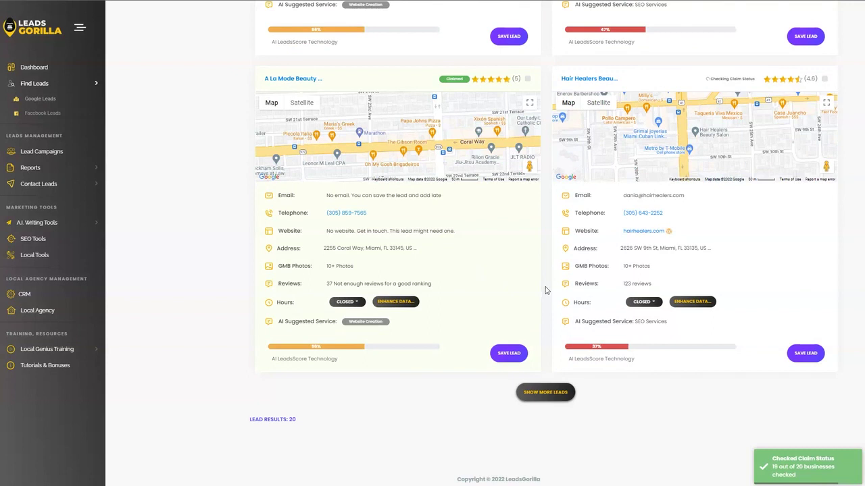
- Load more beauty salon lead results and scroll through them
left_click(558, 401)
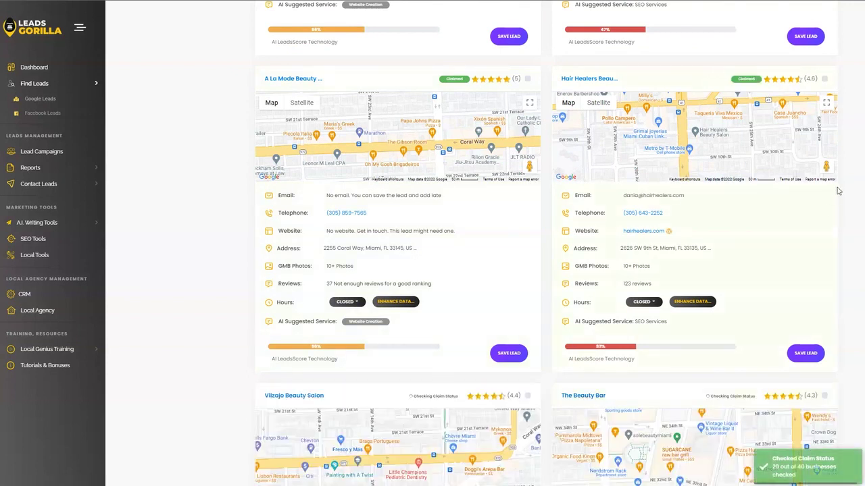
scroll(858, 310, "down", 2)
scroll(858, 310, "down", 5)
scroll(858, 311, "down", 5)
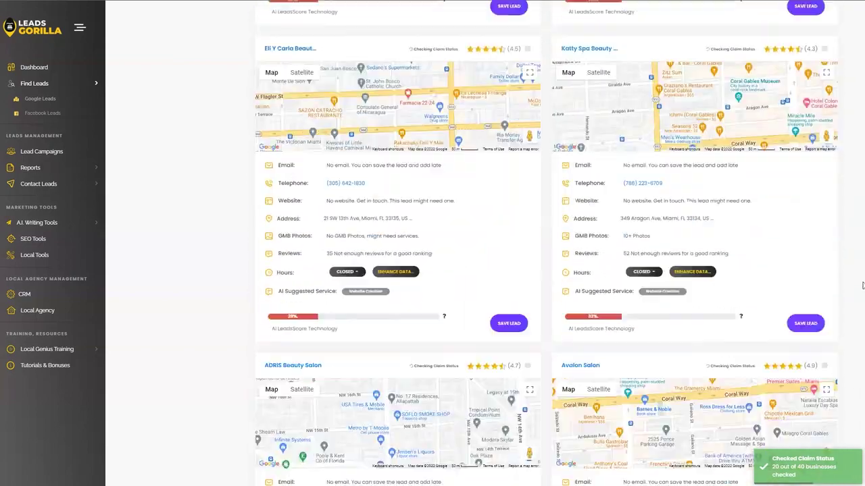
scroll(858, 310, "down", 5)
scroll(858, 311, "down", 5)
scroll(855, 362, "down", 5)
scroll(858, 386, "down", 5)
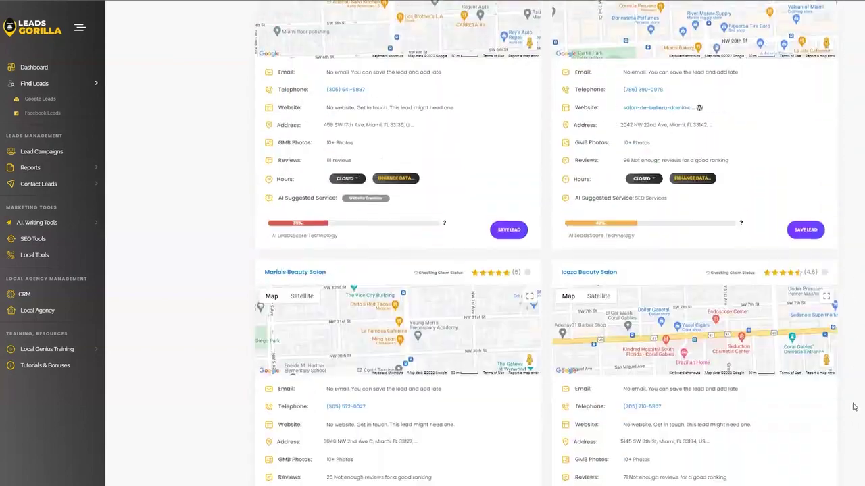
scroll(849, 438, "down", 5)
scroll(849, 438, "down", 5)
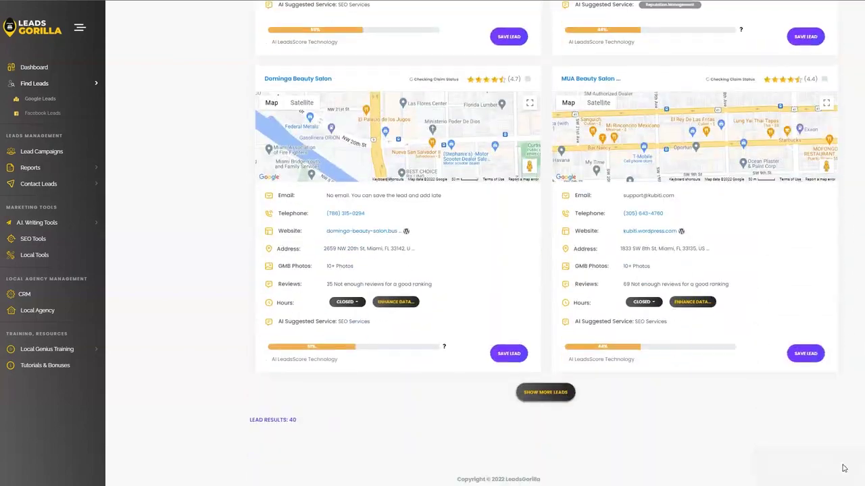
- Load and review the next batch of leads, then expand the Reports sidebar menu
left_click(551, 393)
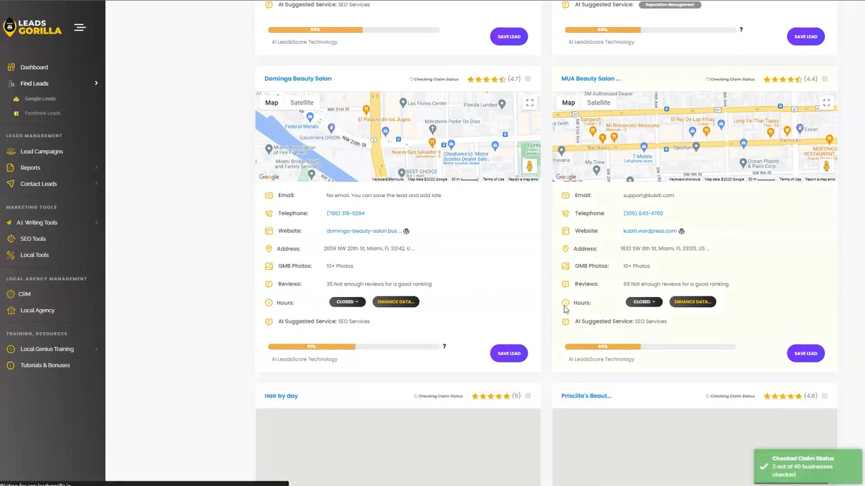
scroll(571, 304, "down", 1)
scroll(571, 298, "down", 1)
scroll(571, 298, "down", 5)
scroll(595, 292, "down", 5)
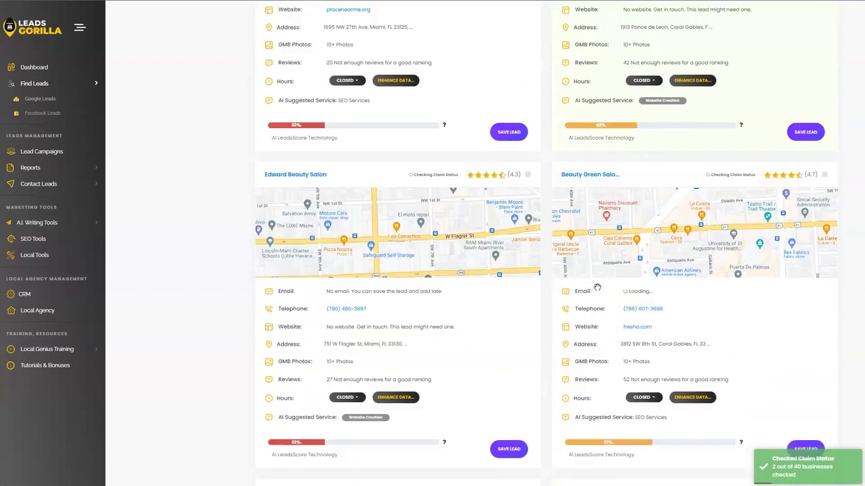
scroll(604, 290, "down", 5)
scroll(606, 289, "down", 5)
scroll(606, 289, "down", 5)
scroll(676, 298, "down", 5)
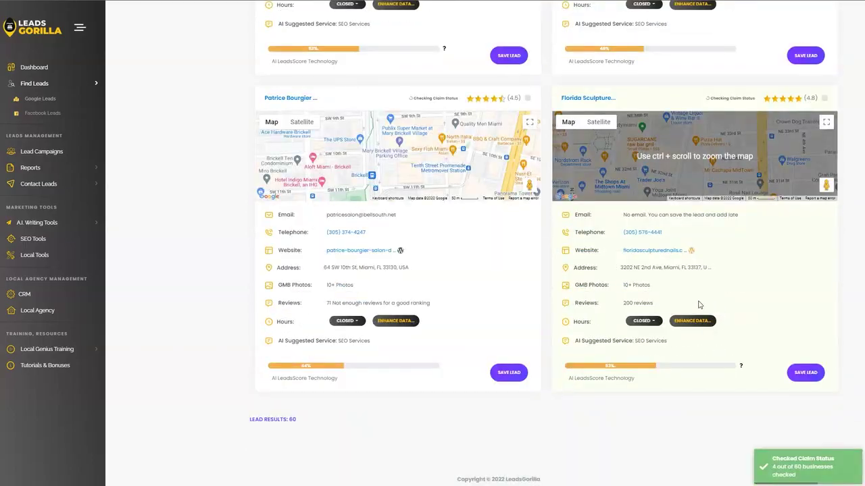
scroll(696, 305, "up", 5)
scroll(696, 305, "up", 5)
scroll(696, 305, "down", 5)
scroll(695, 304, "down", 5)
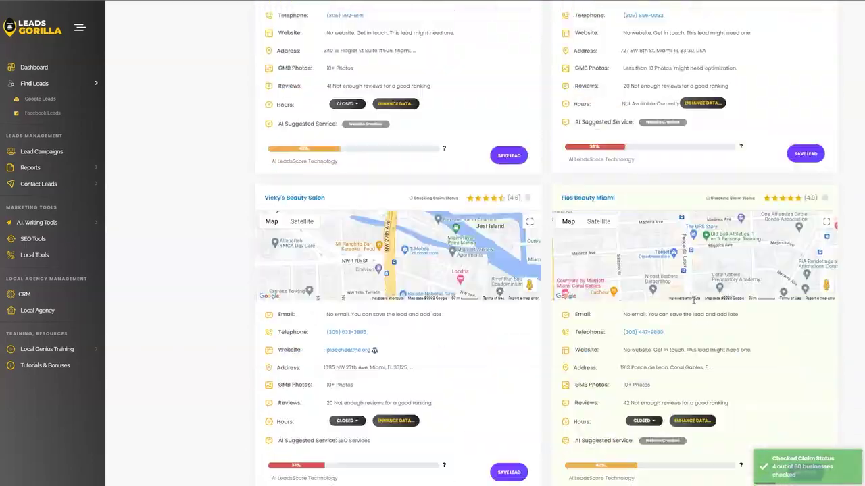
scroll(693, 304, "down", 5)
scroll(691, 304, "down", 5)
scroll(691, 303, "down", 5)
scroll(692, 302, "down", 5)
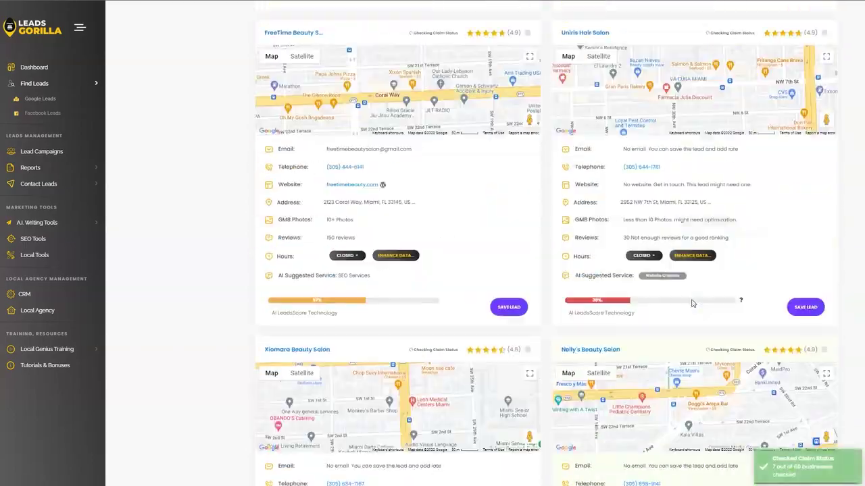
scroll(692, 302, "down", 5)
scroll(692, 300, "down", 5)
scroll(692, 300, "up", 5)
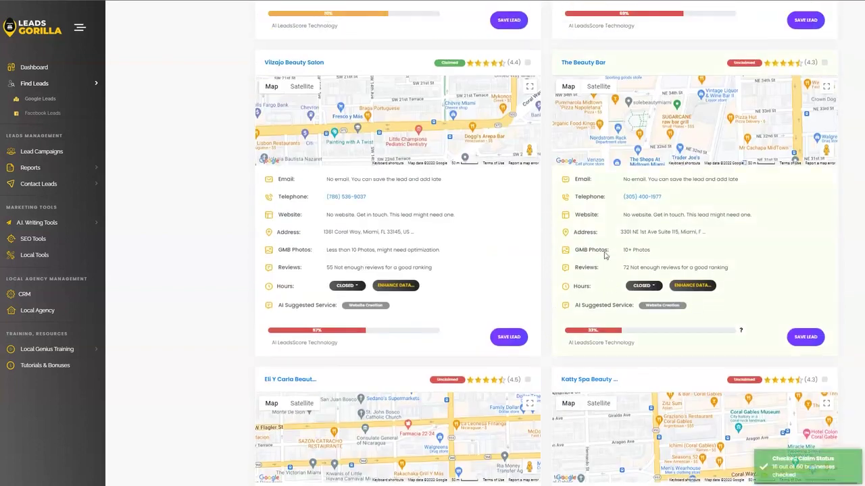
left_click(76, 169)
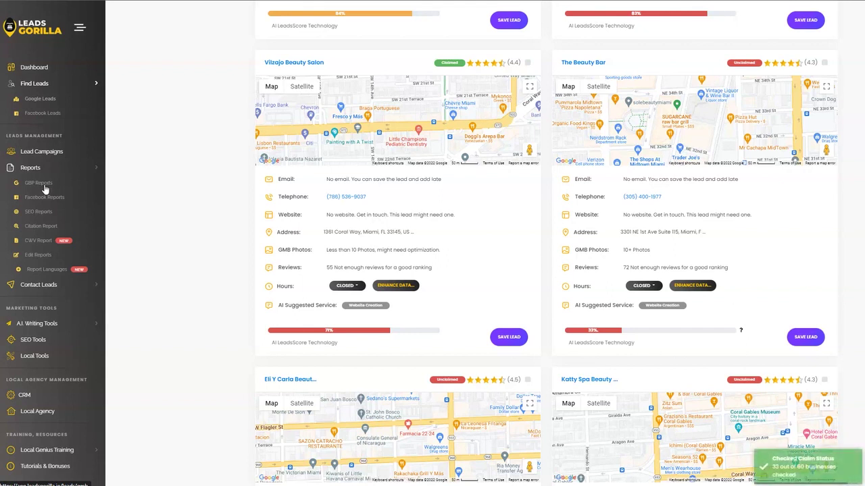
- Choose GBP Reports under Reports in the sidebar
left_click(41, 185)
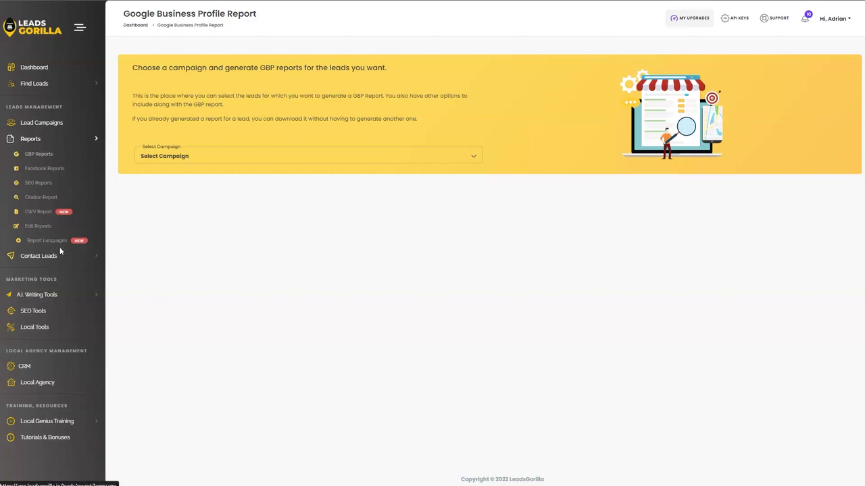
- Pick Beauty Salons Miami FL (39 Google Leads) from the Select Campaign list
left_click(61, 167)
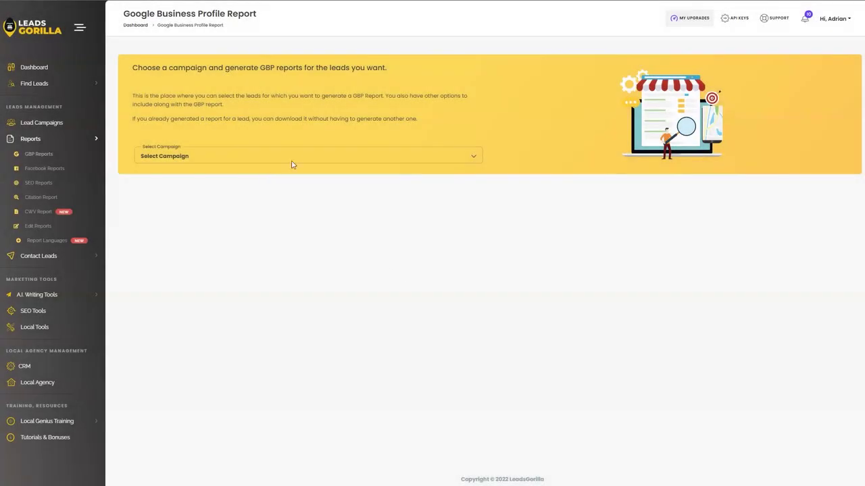
left_click(294, 162)
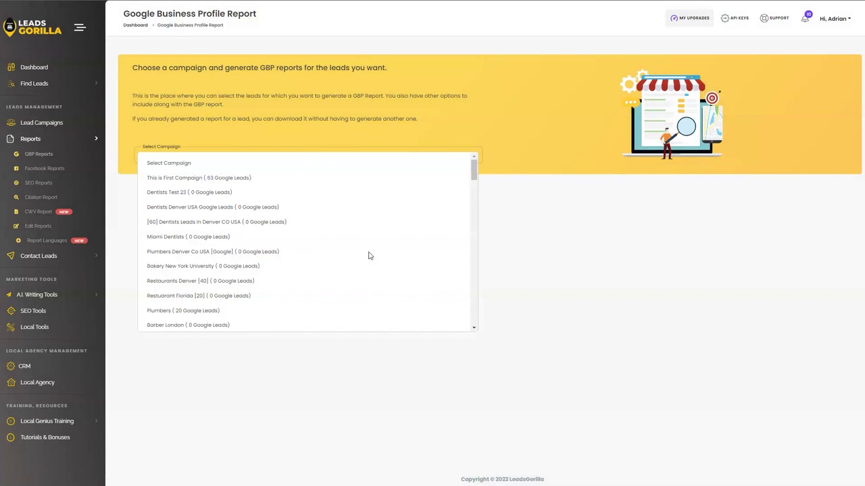
left_click_drag(474, 169, 475, 323)
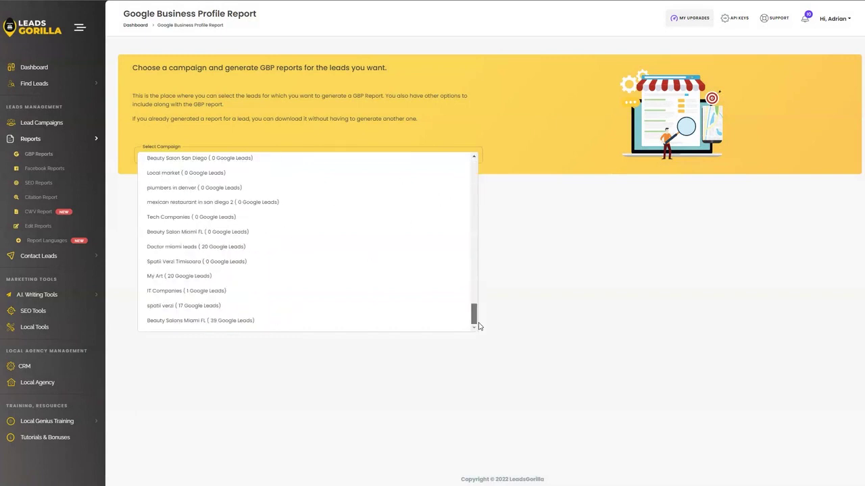
left_click(236, 320)
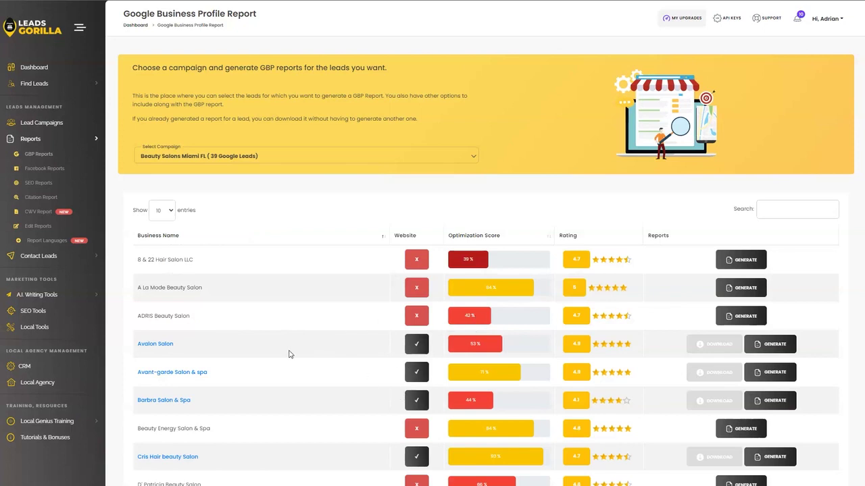
- Start an Avalon Salon report and tick Claimed / UnClaimed through Google Search Consoles
left_click(776, 346)
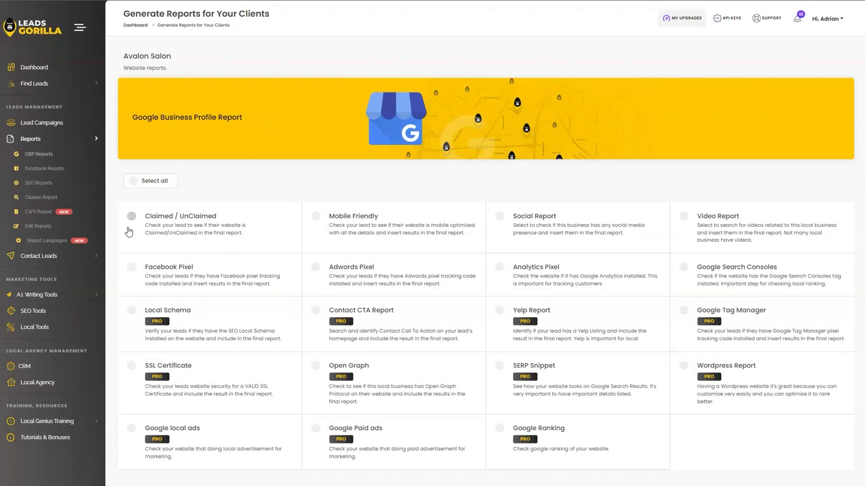
left_click(131, 221)
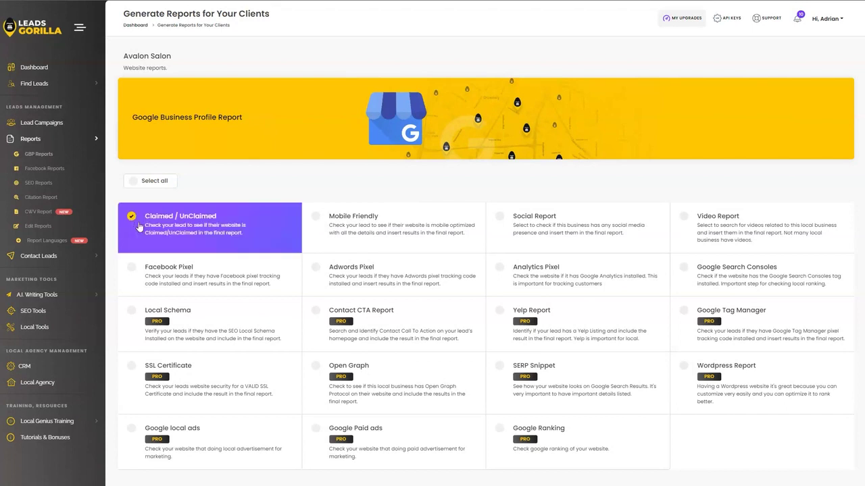
left_click(319, 219)
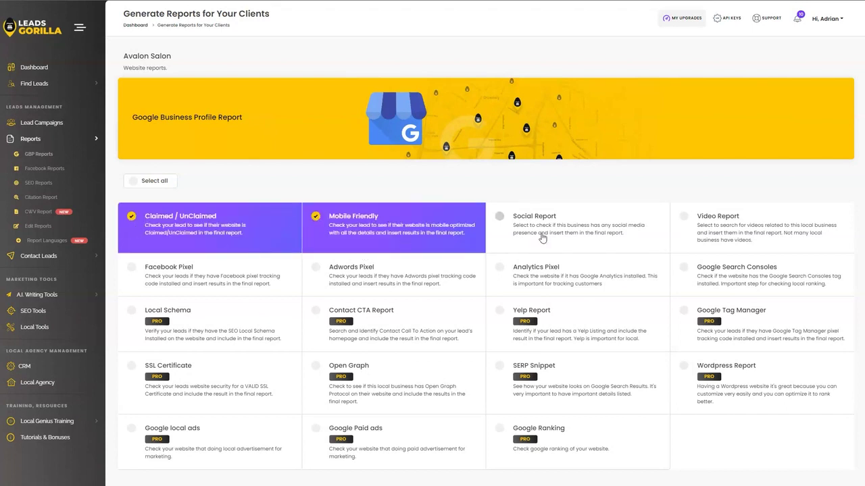
left_click(500, 219)
left_click(687, 219)
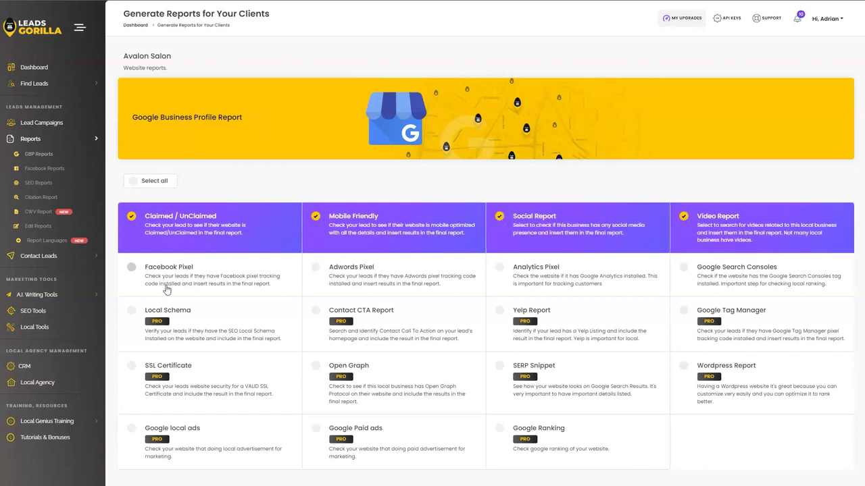
left_click(133, 271)
left_click(320, 270)
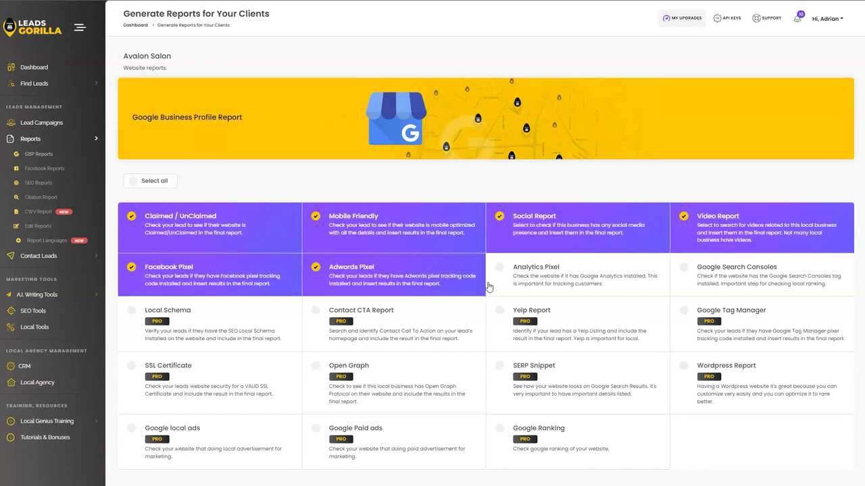
left_click(502, 270)
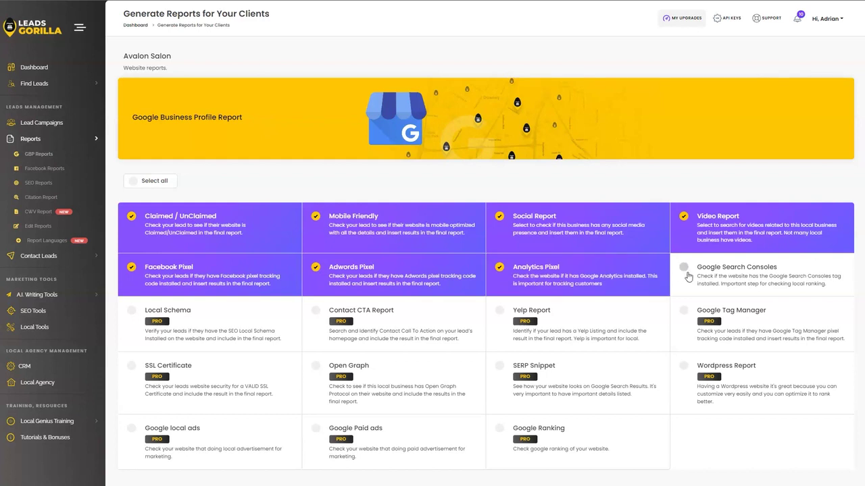
left_click(687, 275)
scroll(556, 313, "down", 2)
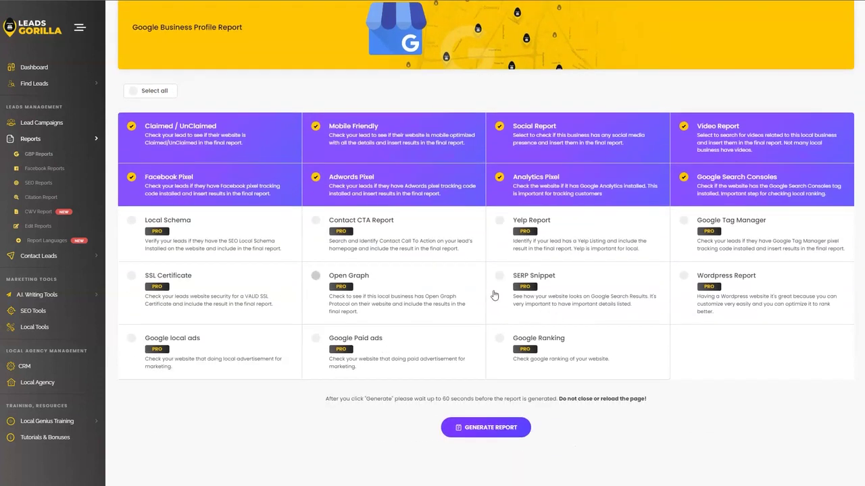
- Tick the remaining checks, Local Schema through Google Ranking, and use Select all
left_click(133, 225)
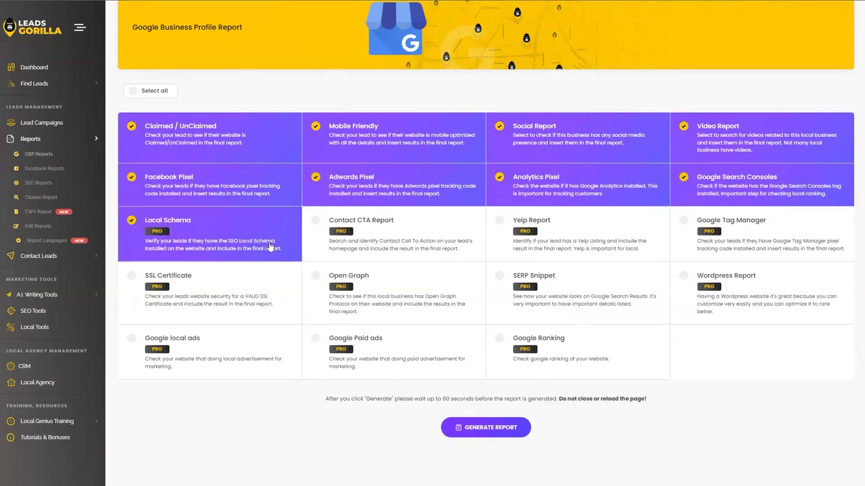
left_click(317, 220)
left_click(500, 223)
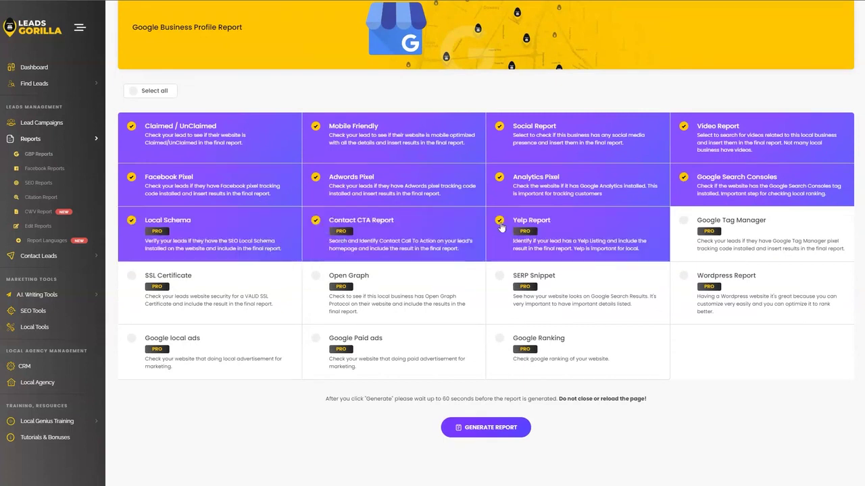
left_click(684, 221)
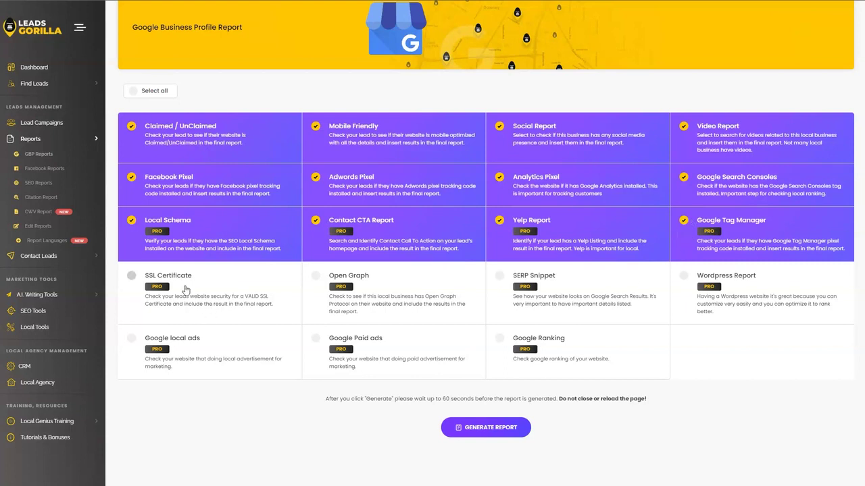
left_click(132, 278)
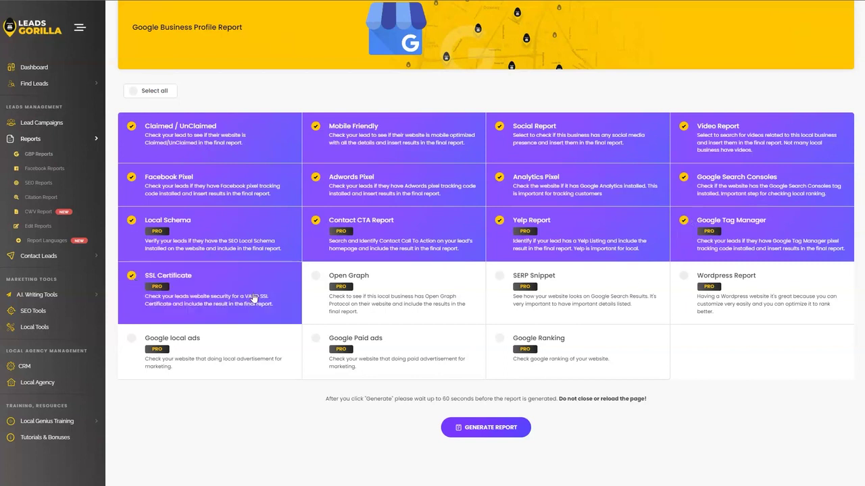
left_click(317, 277)
left_click(499, 277)
left_click(684, 277)
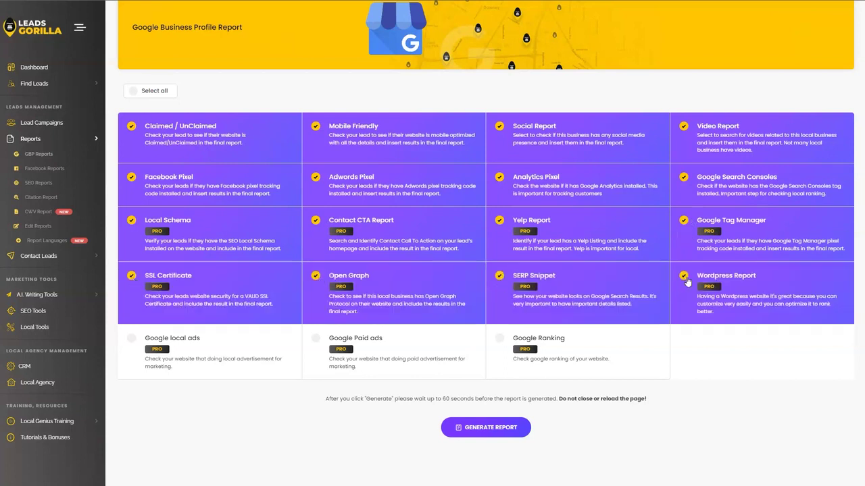
left_click(206, 347)
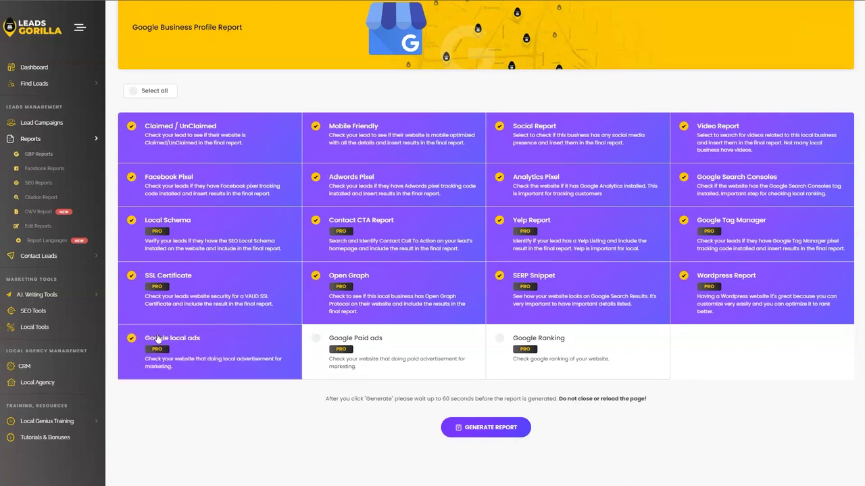
left_click(318, 340)
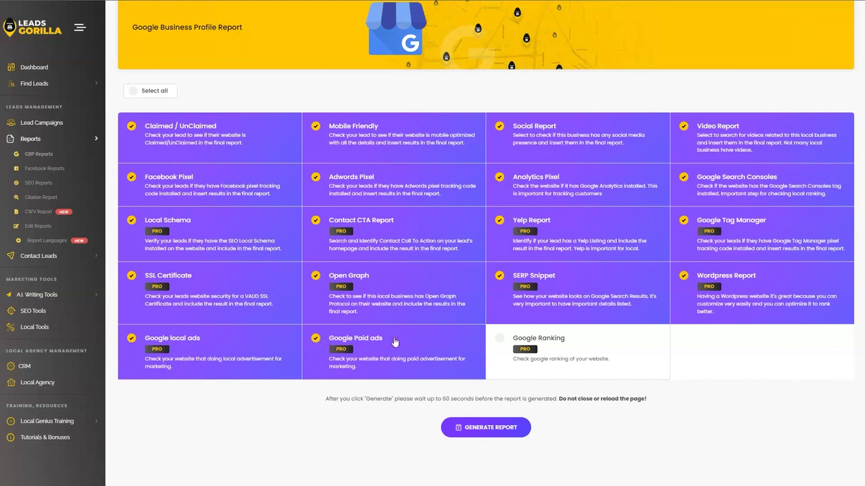
left_click(508, 343)
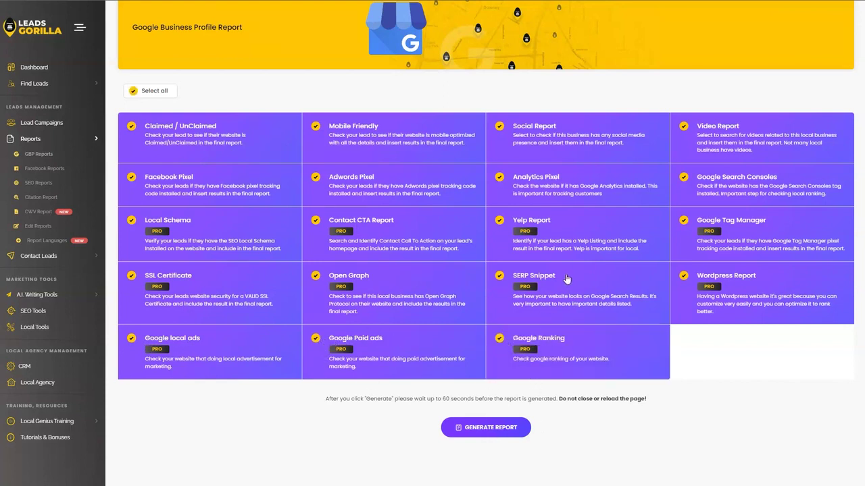
left_click(166, 88)
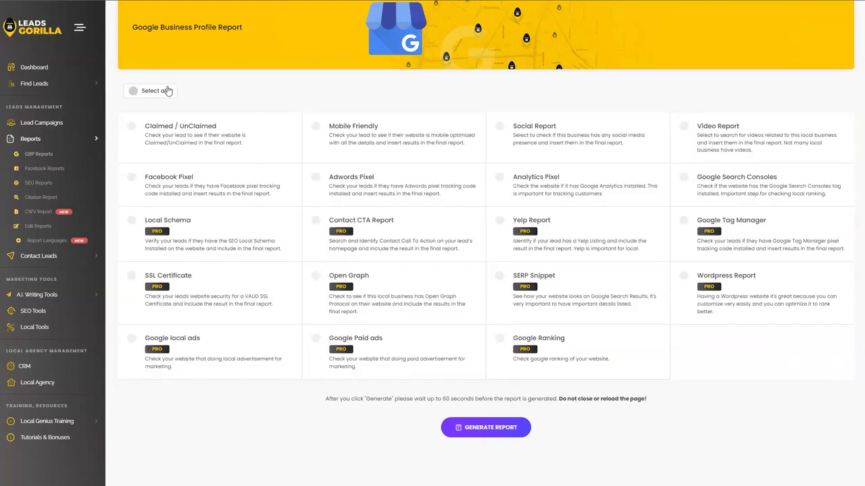
- Generate the Avalon Salon report and wait until it reads Report Generated
left_click(498, 433)
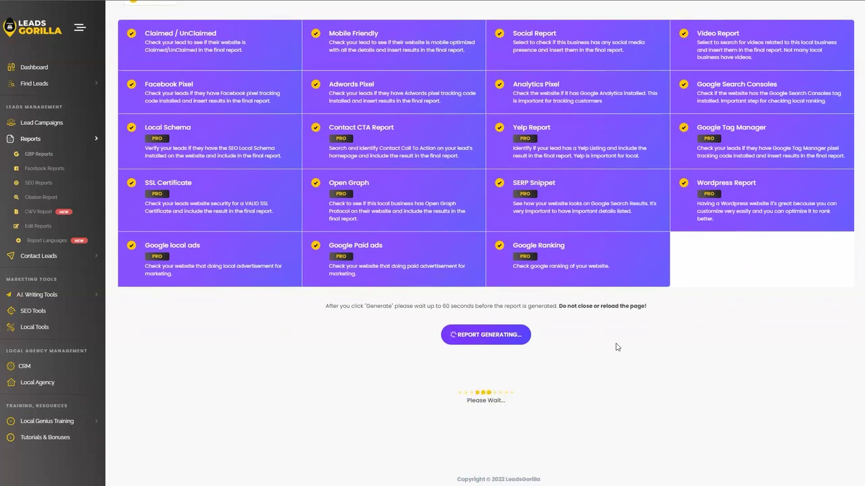
scroll(587, 315, "up", 1)
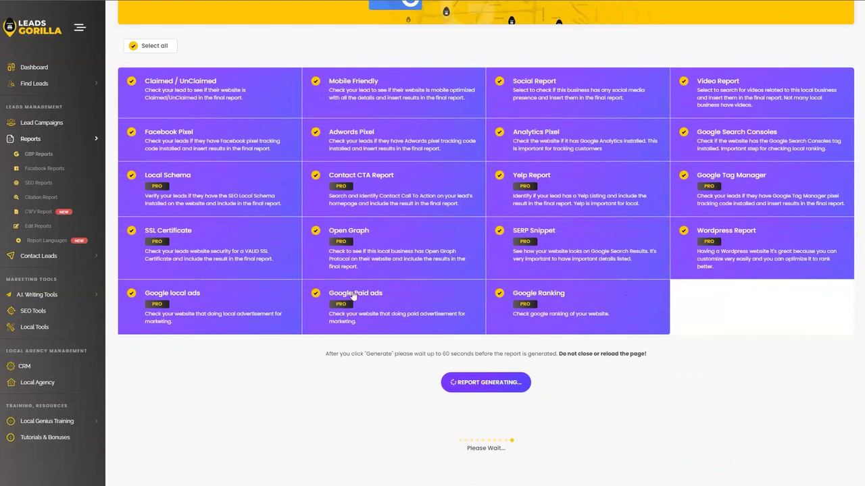
scroll(697, 311, "down", 1)
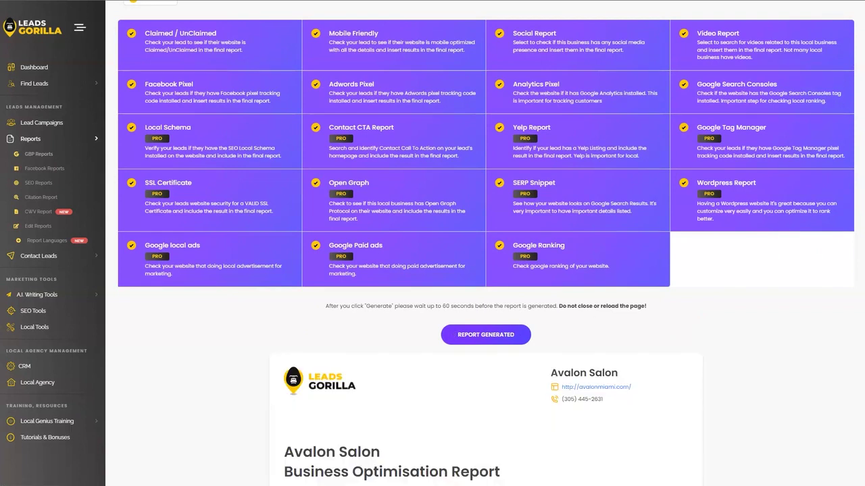
- Scroll into the Avalon Salon report and highlight its name and contact details
scroll(485, 270, "down", 1)
scroll(486, 270, "down", 3)
scroll(486, 271, "down", 1)
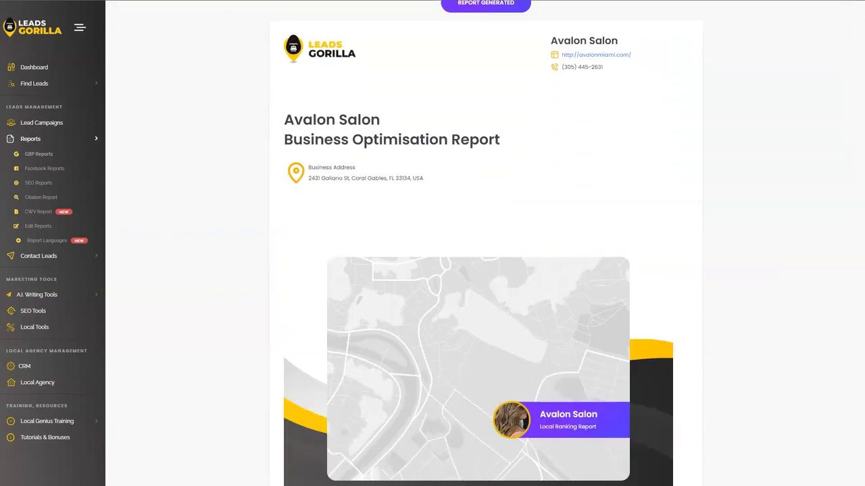
scroll(485, 271, "down", 1)
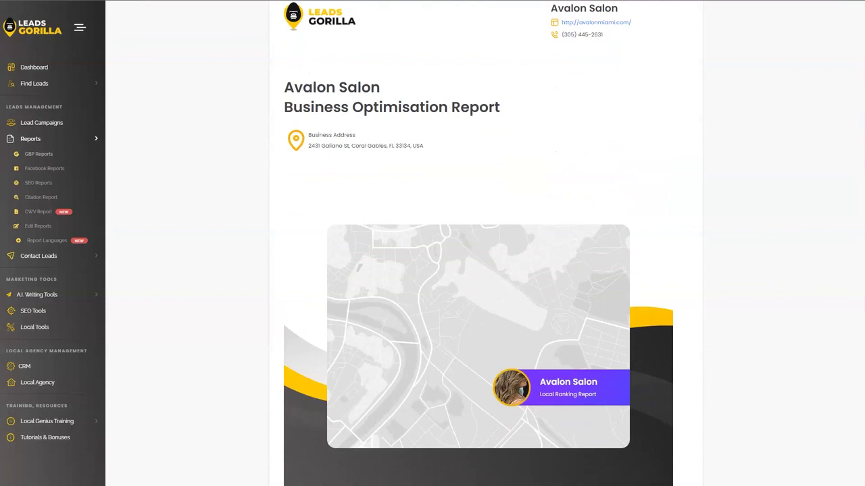
scroll(486, 271, "down", 1)
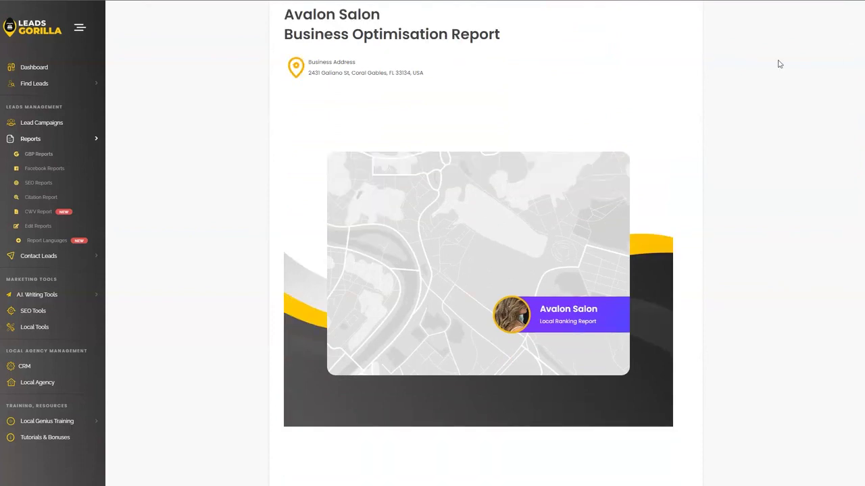
scroll(655, 144, "up", 3)
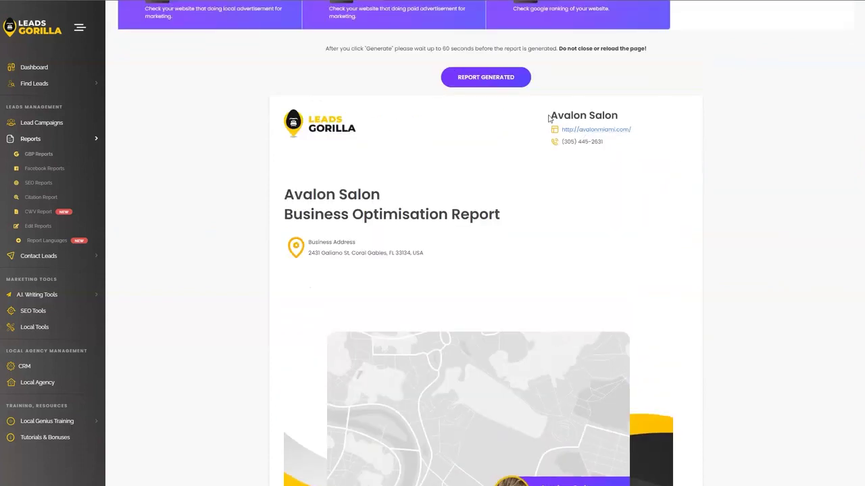
left_click_drag(548, 117, 525, 200)
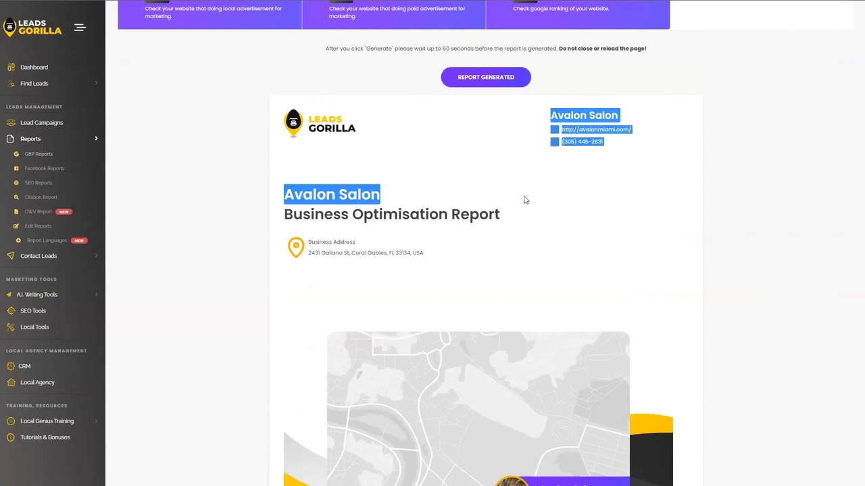
- Scroll down to the Important Google Ranking Factors section
scroll(436, 262, "down", 1)
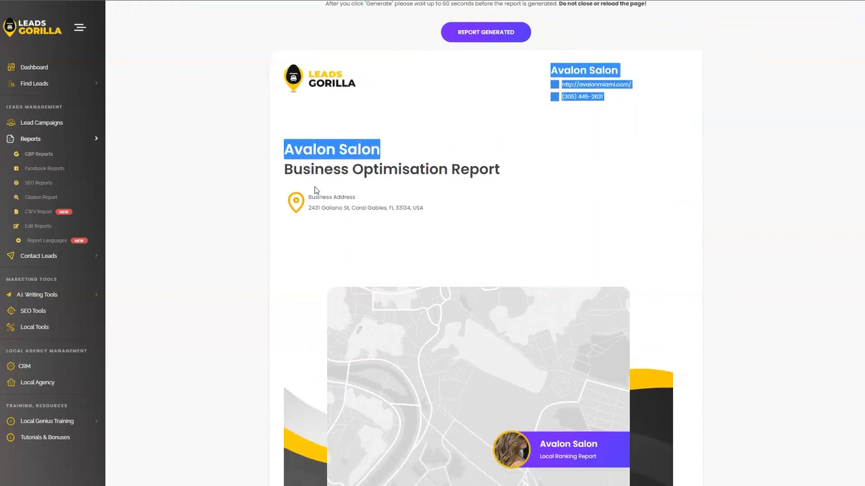
scroll(415, 304, "down", 3)
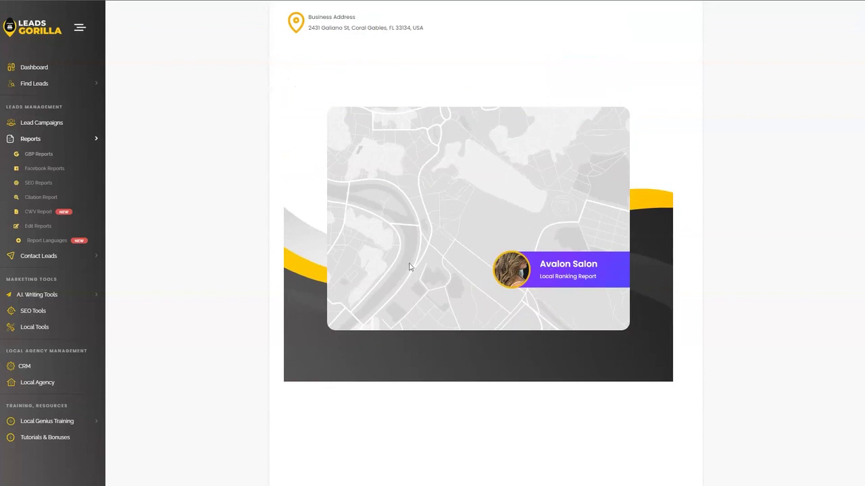
scroll(376, 323, "down", 2)
scroll(376, 322, "down", 7)
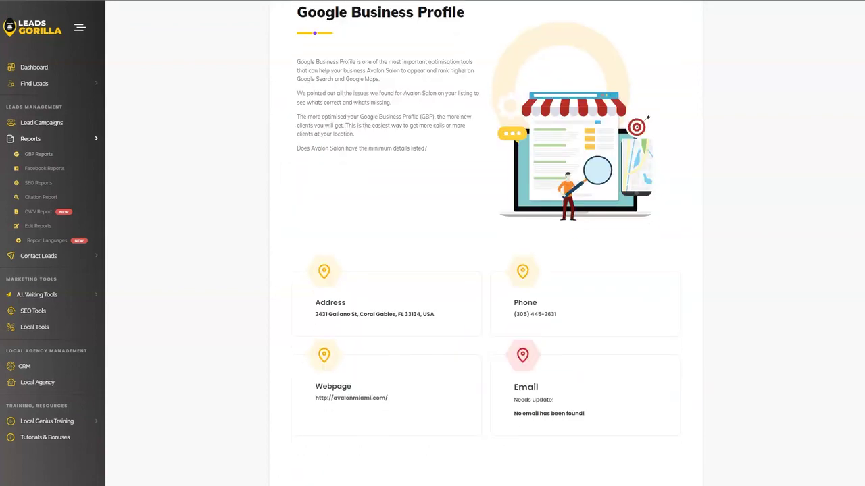
scroll(485, 270, "down", 3)
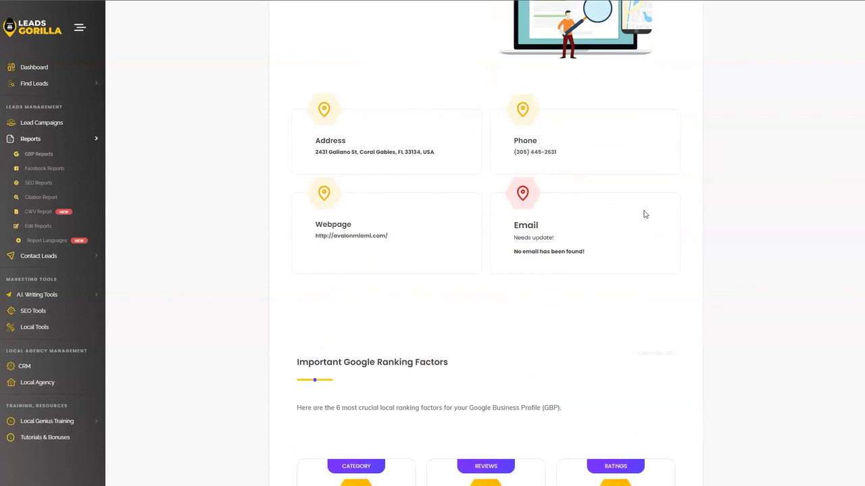
scroll(485, 270, "down", 1)
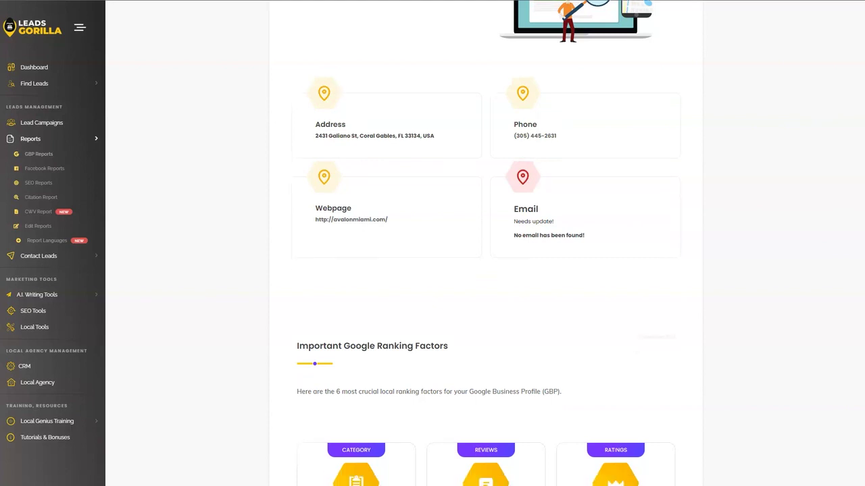
scroll(485, 270, "down", 1)
scroll(486, 270, "down", 2)
- Highlight the Local ADs result, the Paid ADs 'No' result and the Lead Ranking score of 0
scroll(485, 270, "down", 1)
scroll(485, 270, "down", 1)
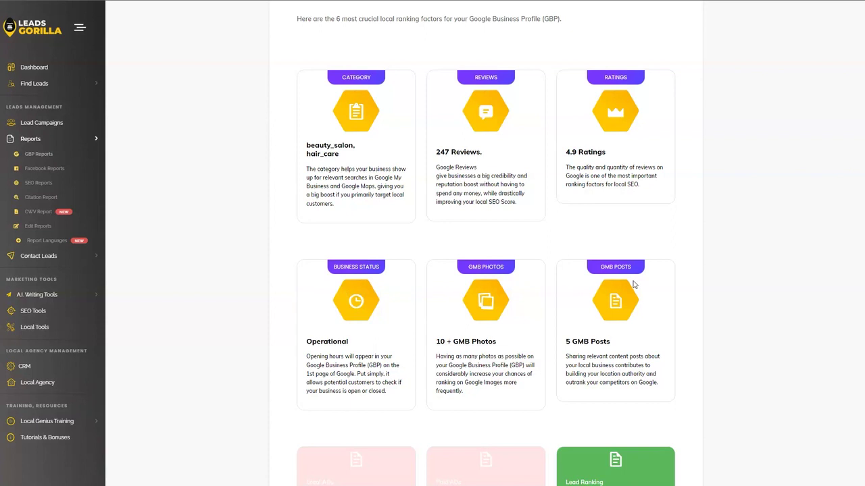
scroll(544, 341, "down", 3)
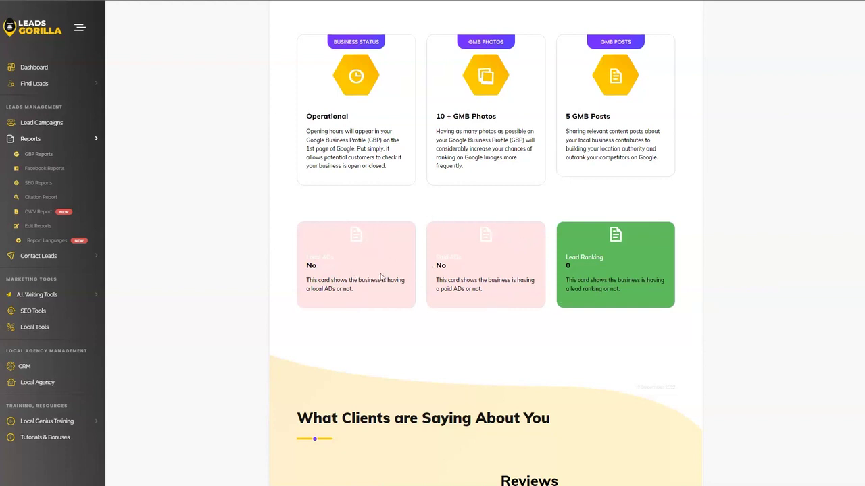
left_click_drag(372, 293, 308, 256)
left_click_drag(494, 301, 488, 274)
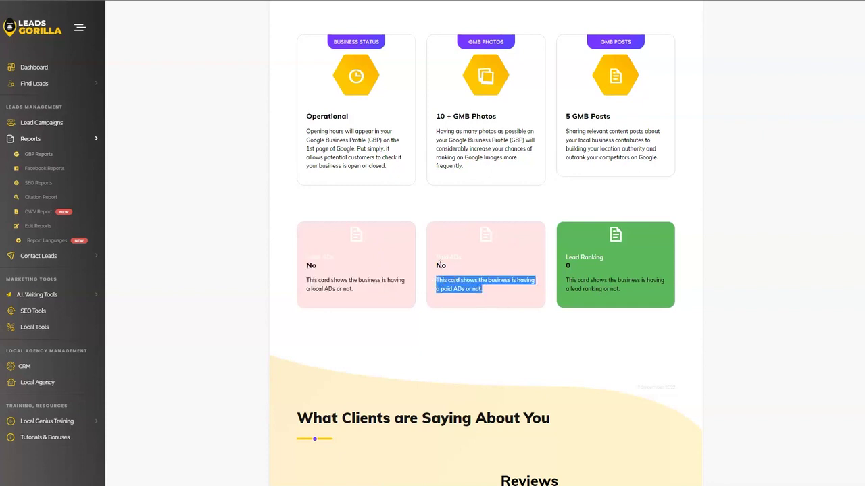
triple_click(398, 284)
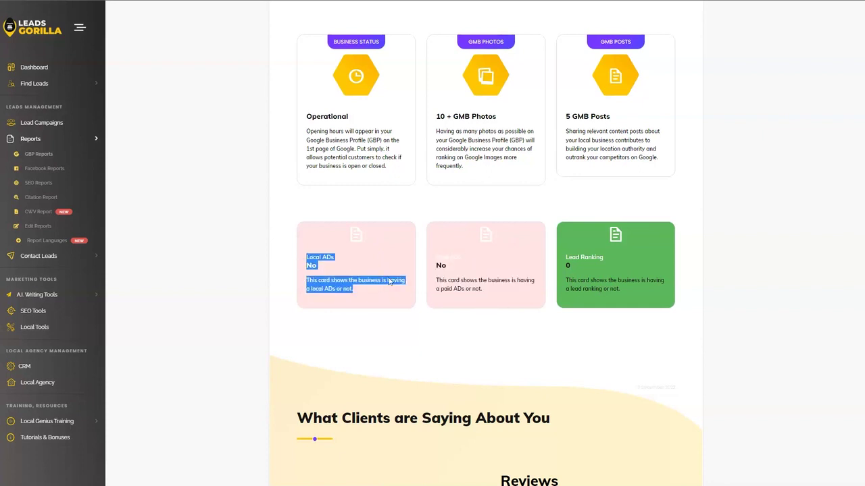
left_click_drag(488, 295, 438, 257)
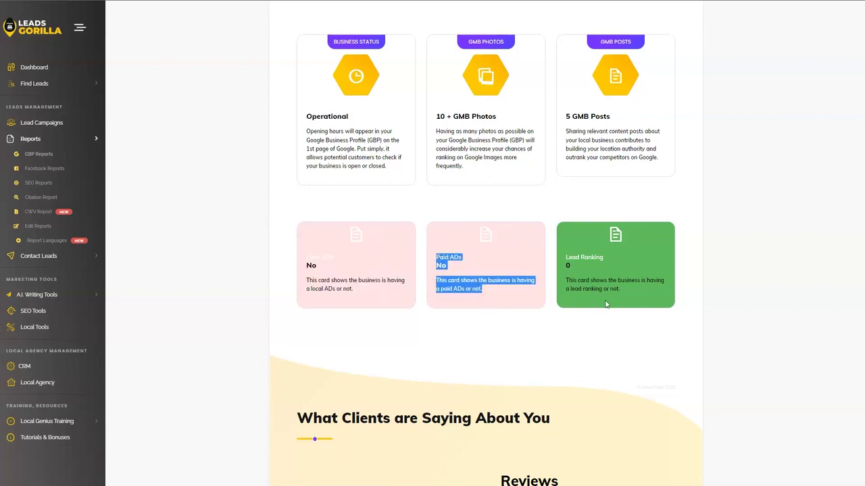
left_click_drag(626, 292, 568, 266)
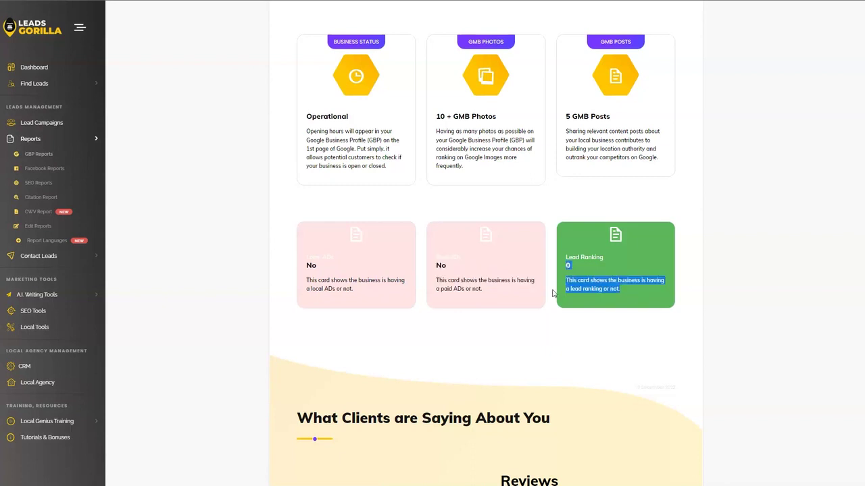
- Scroll past Reviews, Claimed and Top 5 Competitors to Website Responsive Analysis
scroll(414, 306, "down", 3)
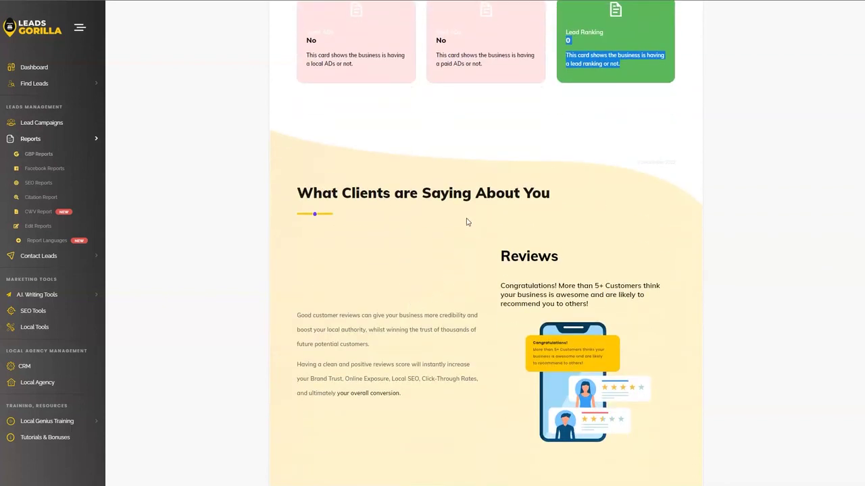
scroll(470, 223, "down", 1)
scroll(483, 204, "down", 4)
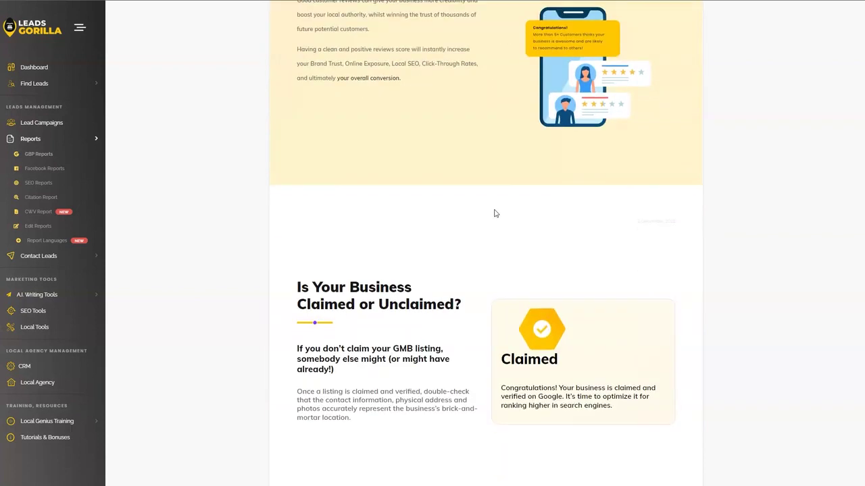
scroll(494, 214, "up", 1)
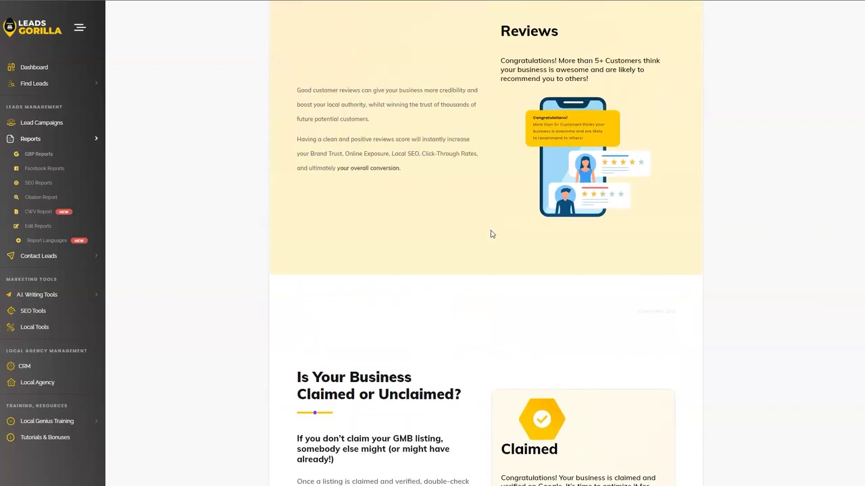
scroll(491, 234, "up", 1)
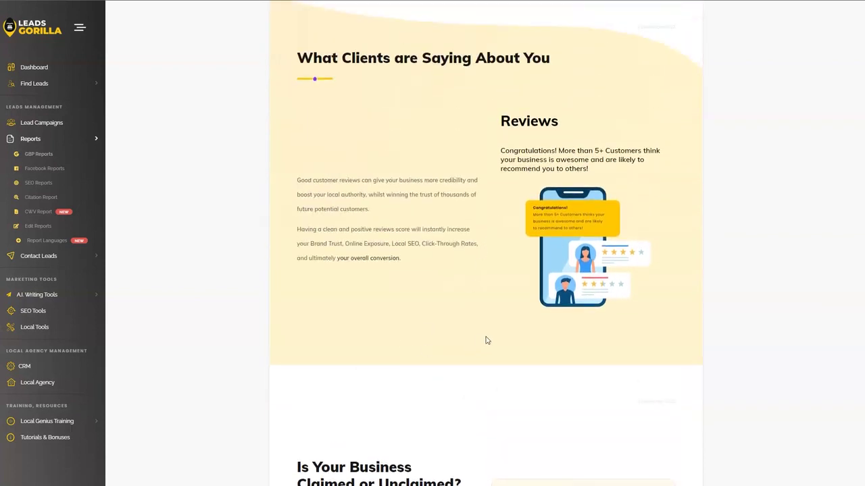
scroll(575, 343, "down", 3)
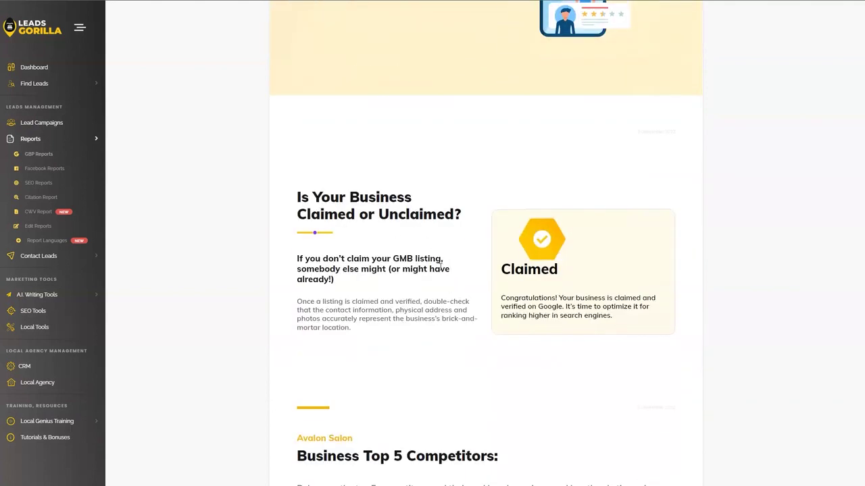
scroll(539, 263, "down", 3)
scroll(473, 264, "down", 1)
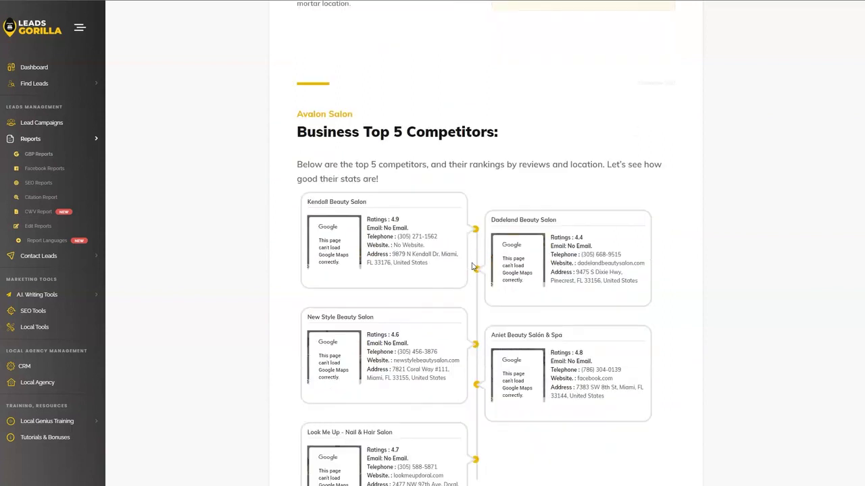
scroll(471, 268, "down", 2)
scroll(472, 271, "down", 4)
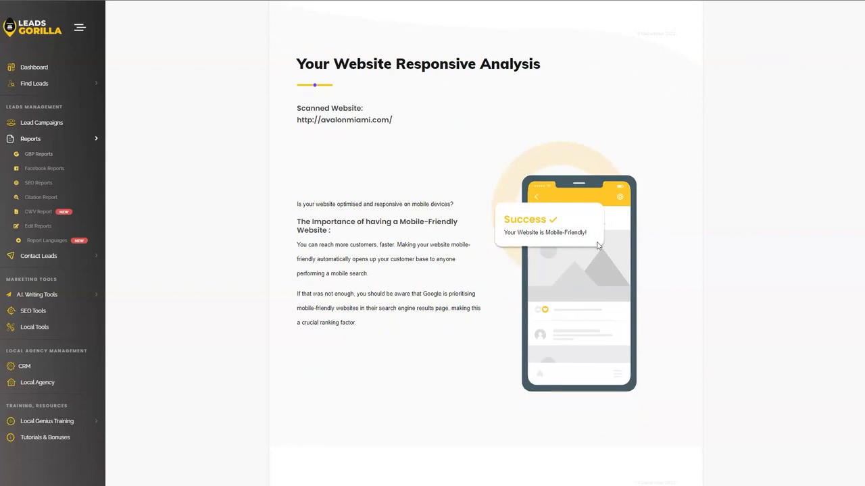
- Scroll the Avalon Salon report down to the Social Media, Video Analysis and Facebook Pixel results
scroll(467, 248, "down", 4)
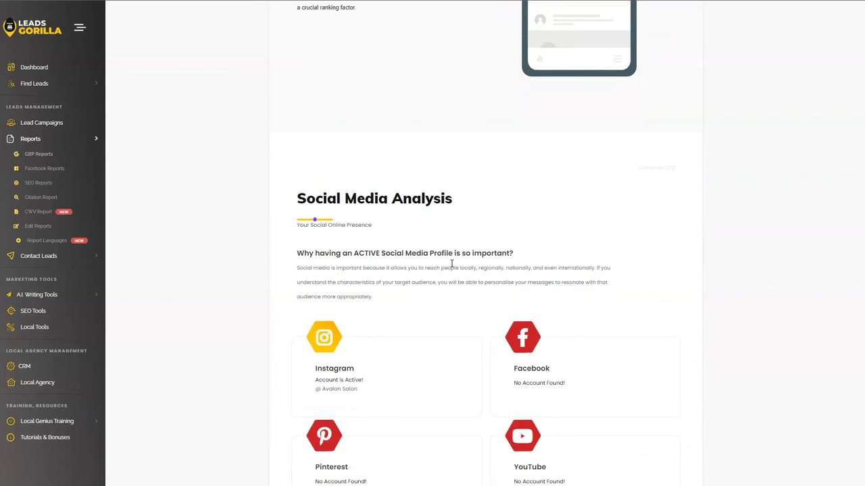
scroll(451, 263, "down", 2)
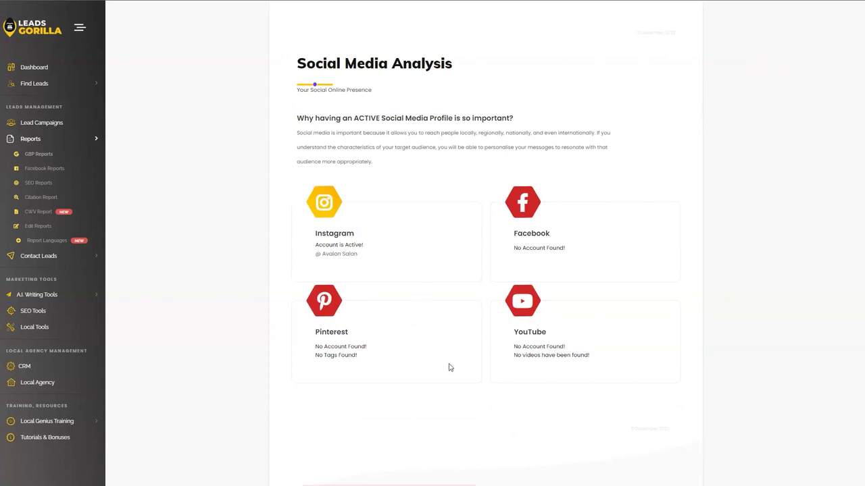
scroll(459, 368, "down", 2)
scroll(470, 348, "down", 1)
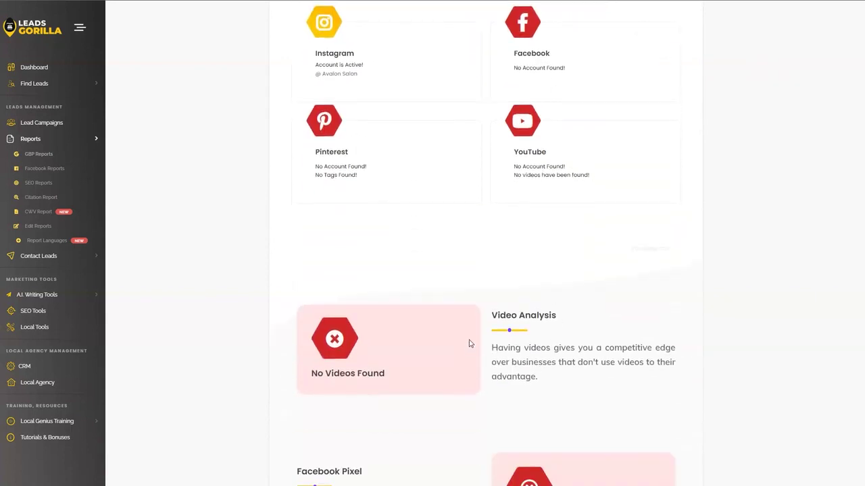
scroll(480, 284, "down", 3)
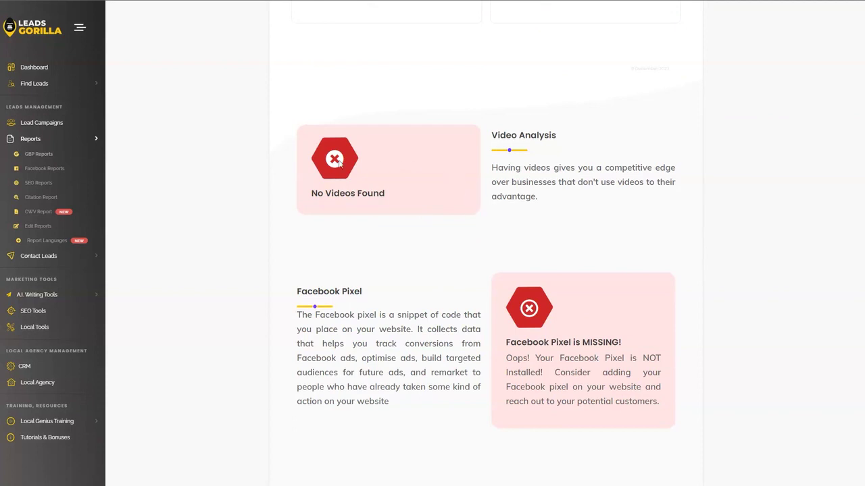
- Highlight the Facebook Pixel explanation, then read down to the missing Ads and Analytics Pixels
scroll(446, 287, "down", 2)
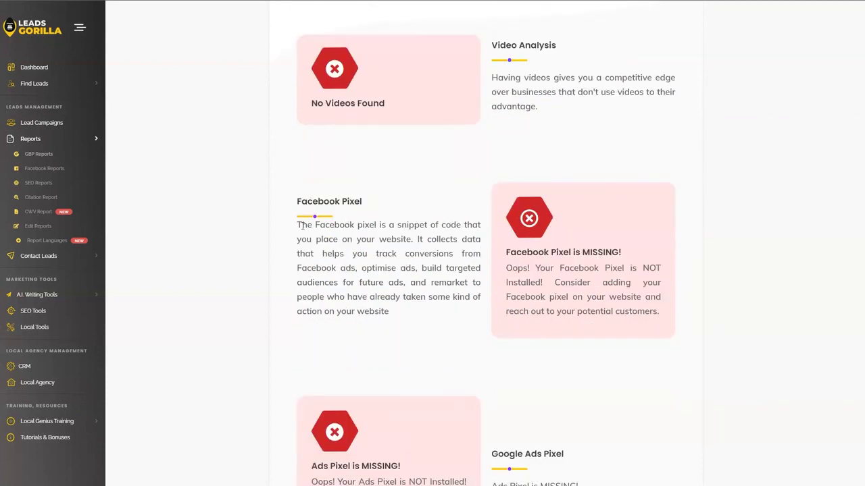
left_click_drag(300, 227, 434, 315)
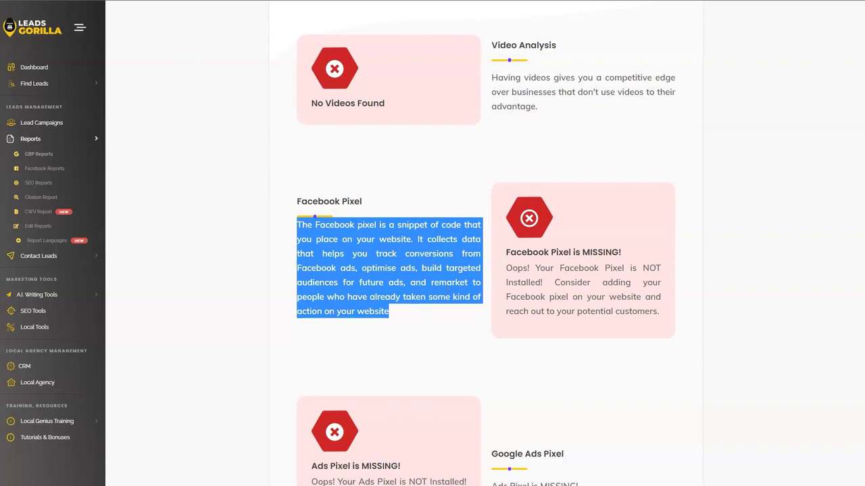
left_click(345, 203)
scroll(378, 405, "down", 3)
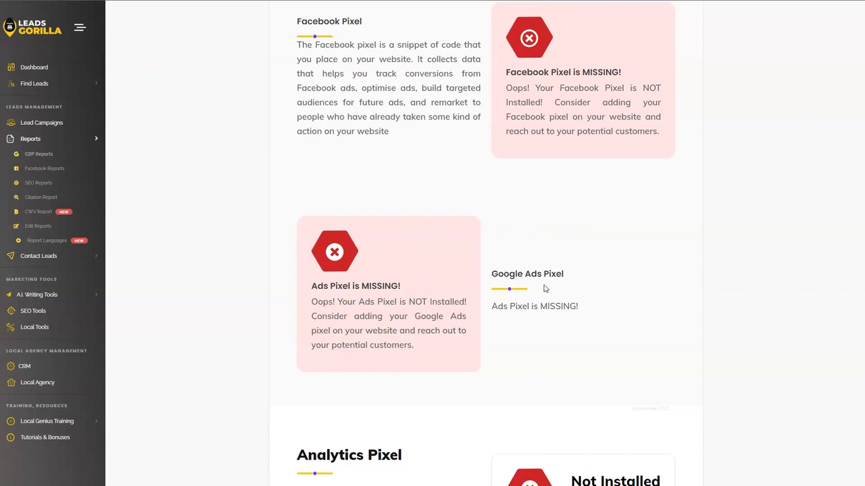
scroll(513, 270, "down", 2)
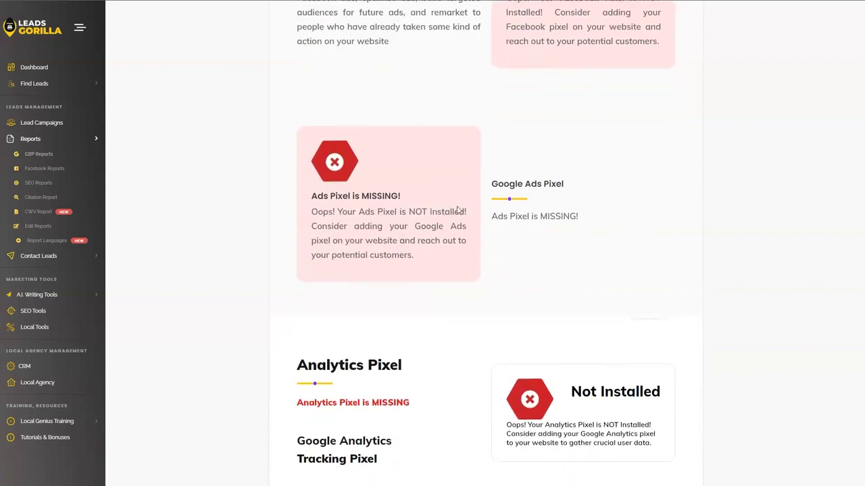
scroll(447, 274, "down", 2)
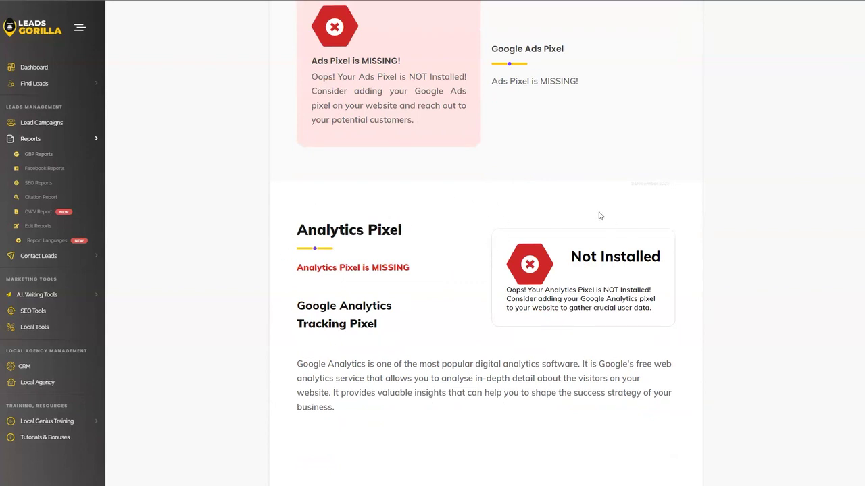
- Scroll past Webmaster Tools, missing Schema and call to action until Yelp Business Listing tops the page
scroll(577, 359, "down", 2)
scroll(396, 256, "down", 1)
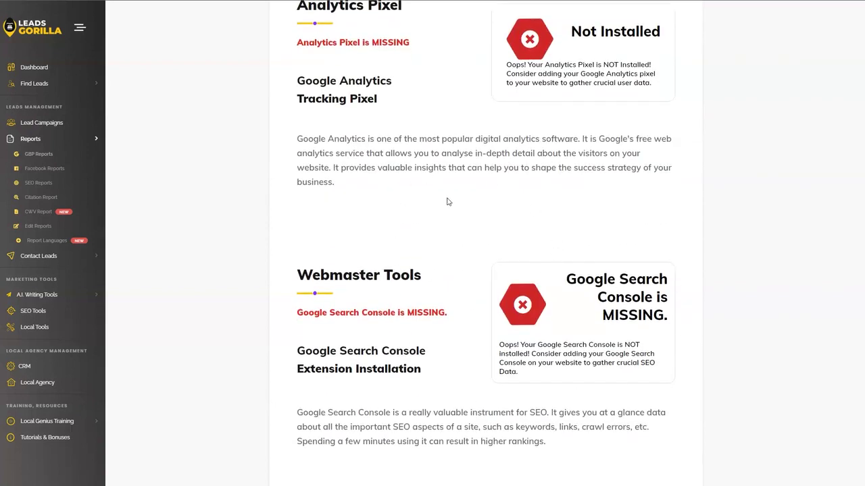
scroll(288, 321, "down", 2)
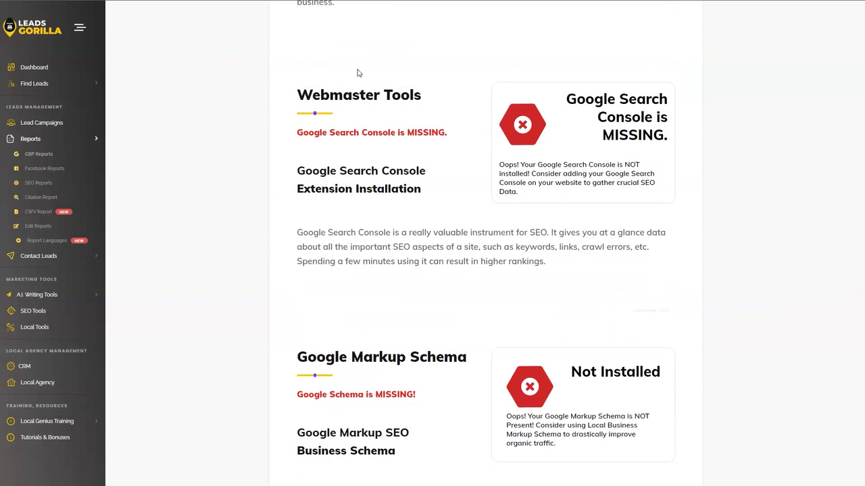
scroll(325, 350, "down", 2)
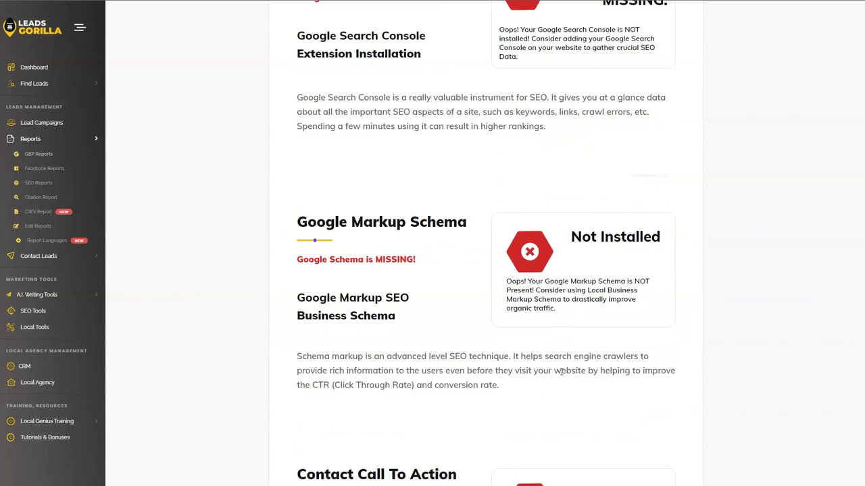
scroll(561, 372, "down", 4)
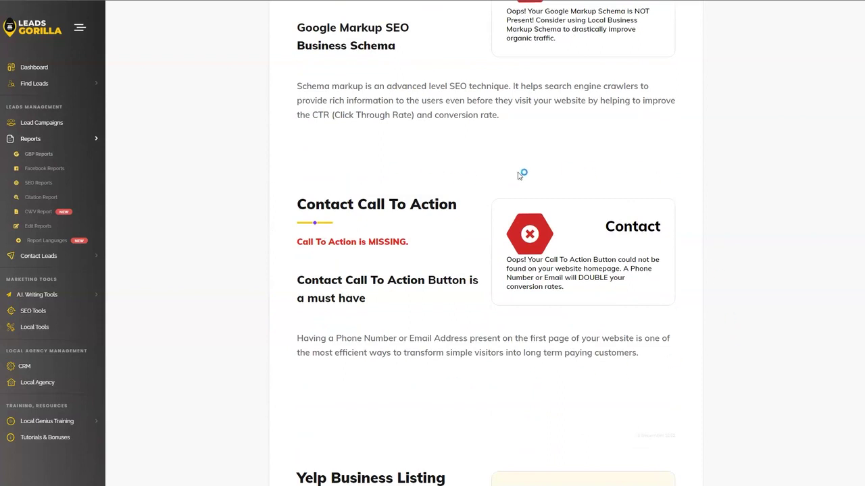
scroll(604, 326, "down", 2)
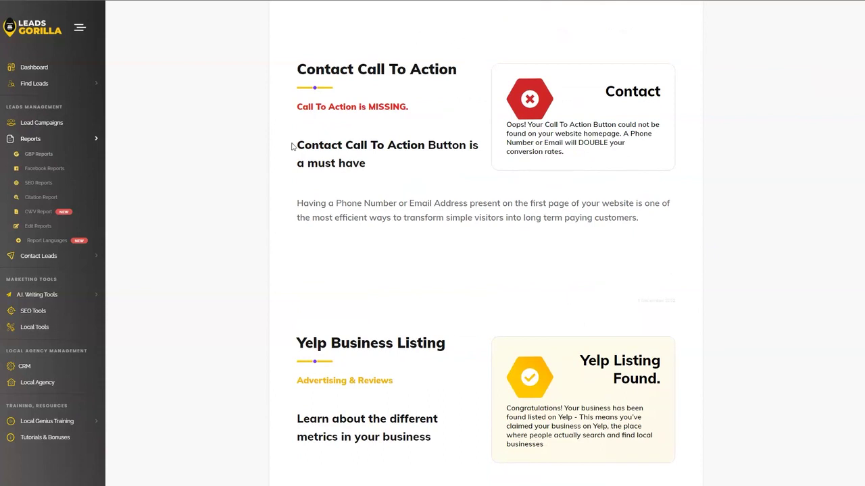
scroll(517, 268, "down", 4)
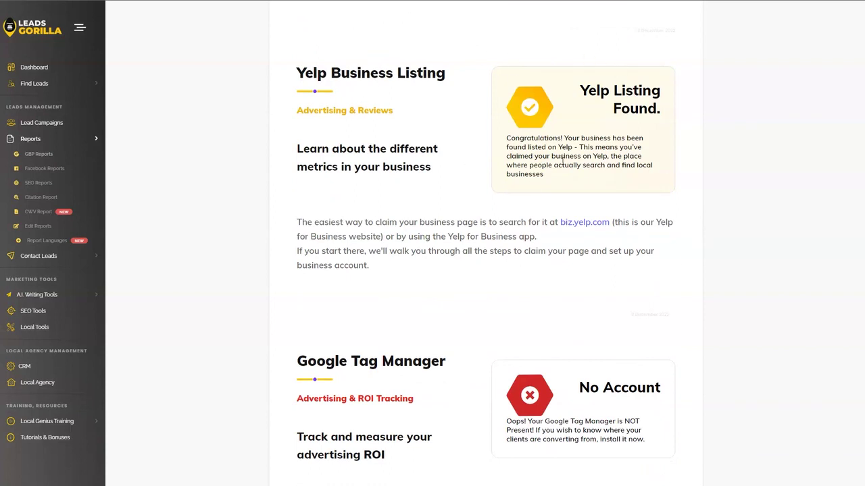
- Scroll through Tag Manager, Open Graph and the valid SSL to the non-WordPress result
scroll(490, 274, "down", 2)
scroll(484, 230, "down", 1)
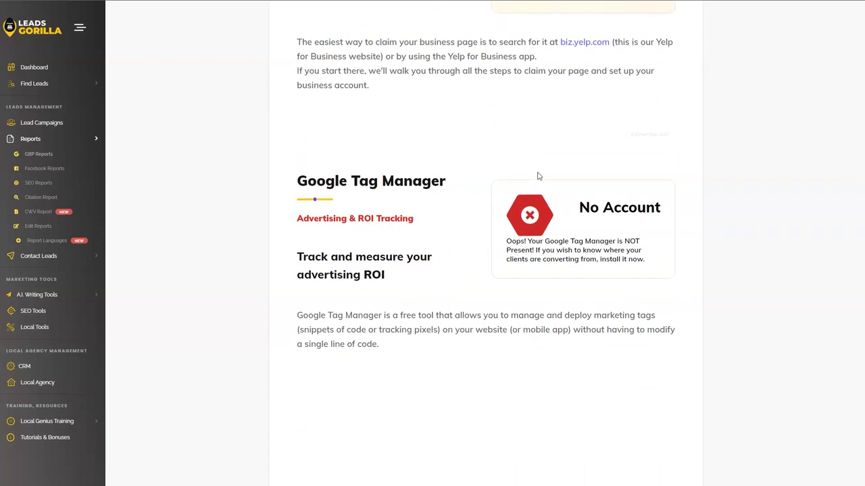
scroll(538, 175, "down", 2)
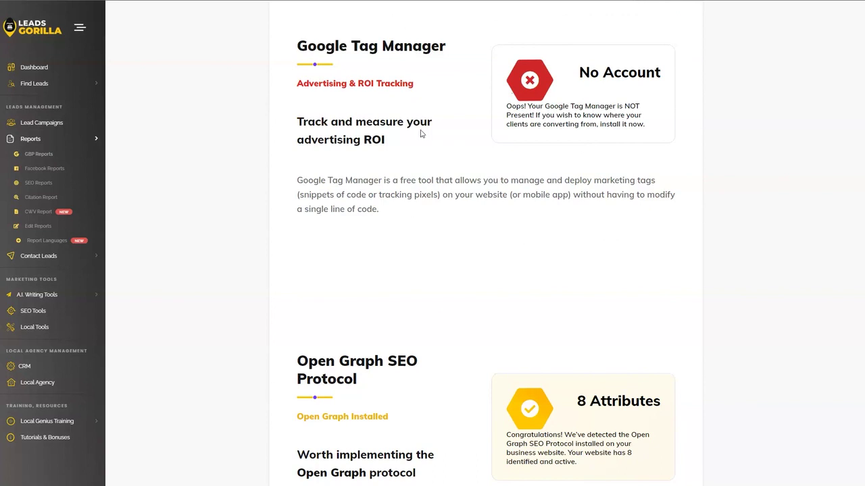
scroll(493, 226, "down", 2)
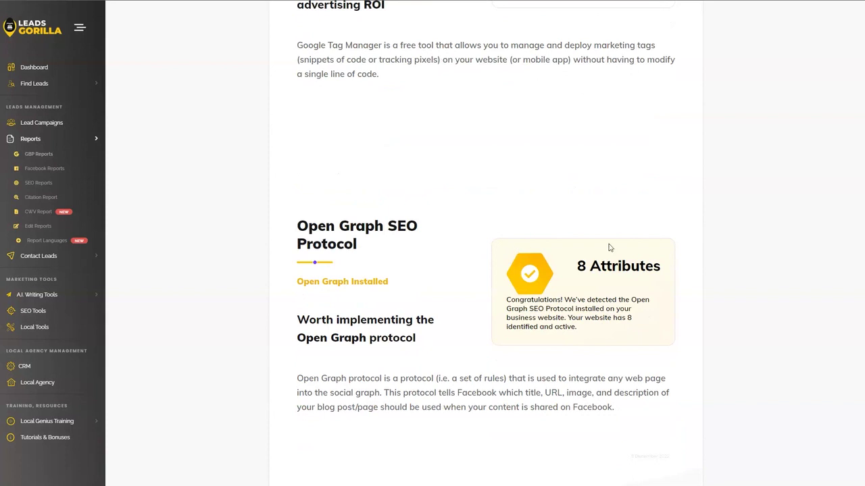
scroll(619, 203, "down", 1)
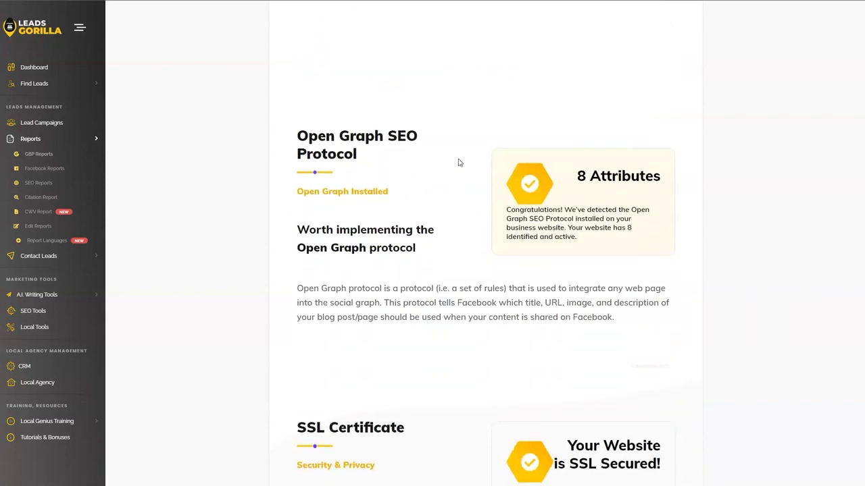
scroll(458, 162, "down", 3)
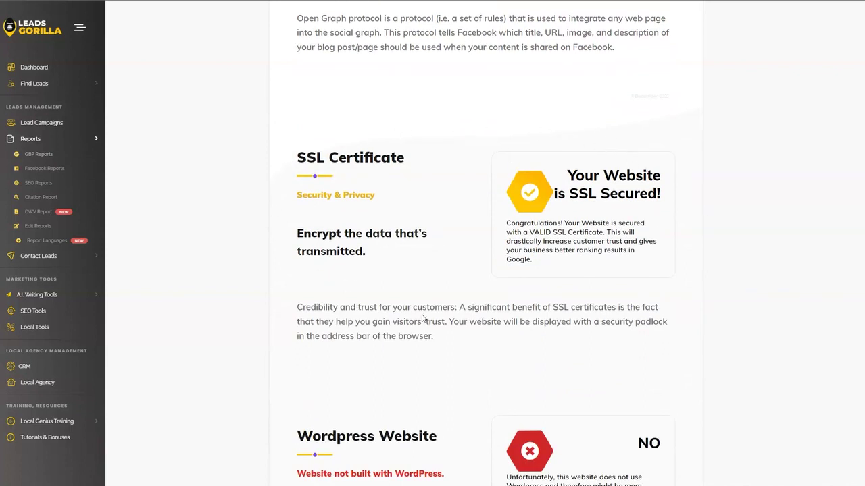
scroll(416, 354, "down", 3)
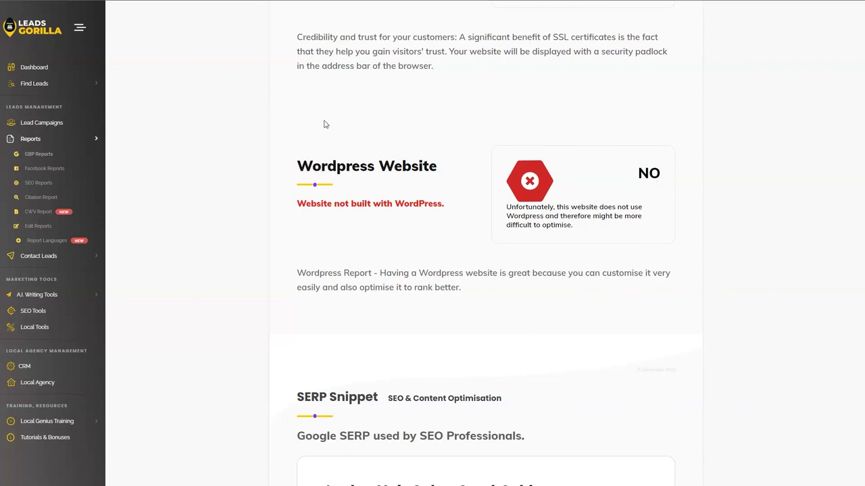
- Scroll past the Google SERP snippet to the Report Overview rating the site 32.00% optimised
scroll(498, 346, "down", 2)
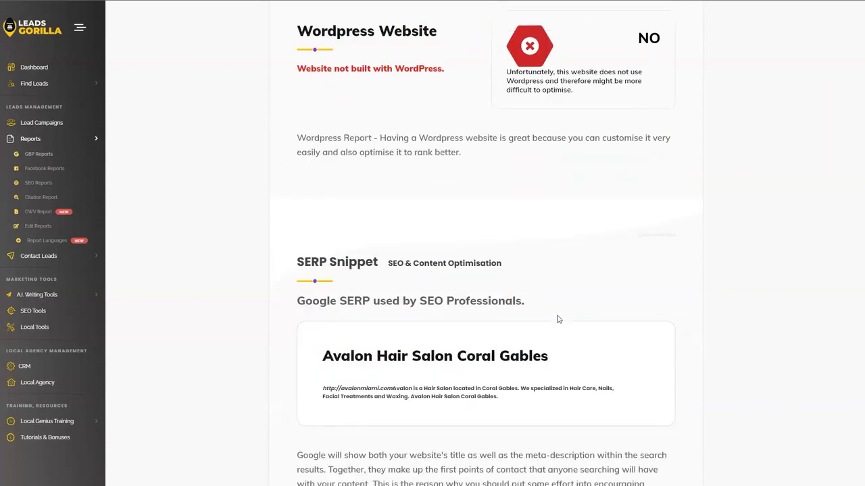
scroll(558, 319, "down", 1)
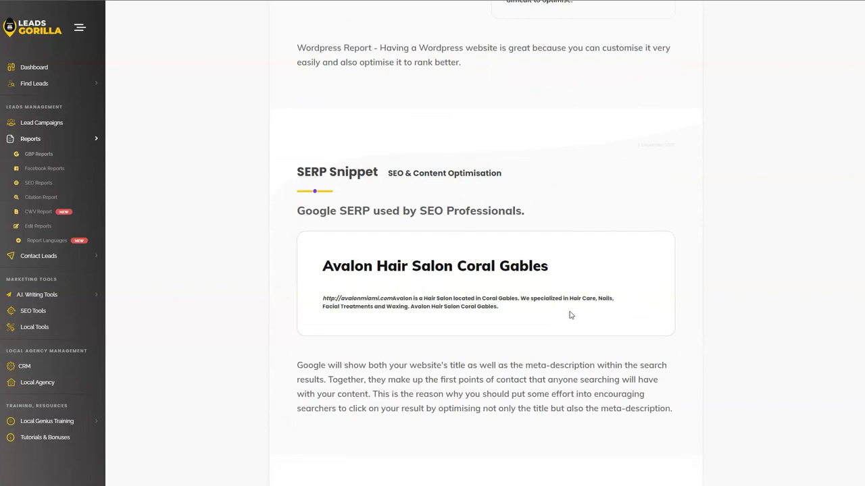
scroll(571, 314, "down", 1)
scroll(473, 304, "down", 3)
scroll(552, 284, "down", 2)
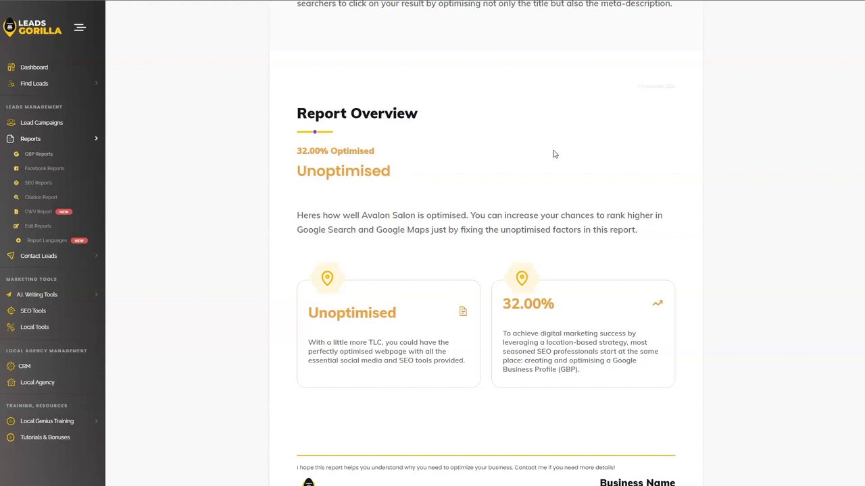
- Scroll to the Download Report banner, then back up to the Unoptimised and 32.00% cards
scroll(475, 227, "down", 2)
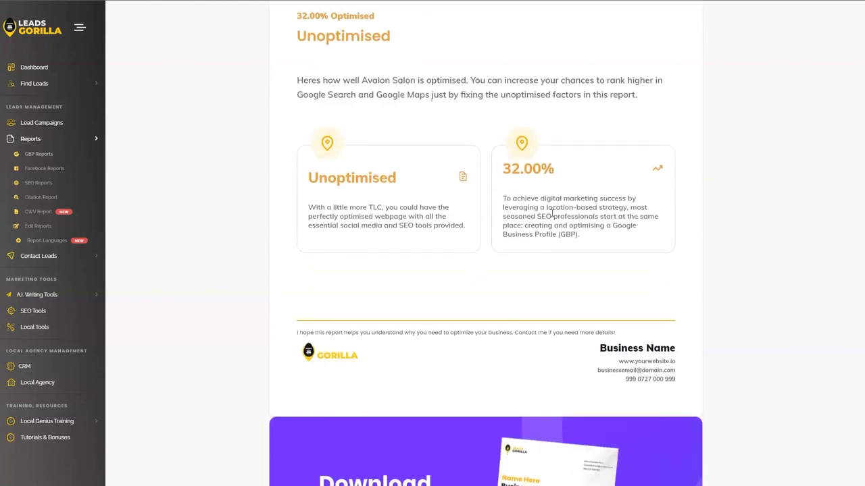
scroll(552, 235, "down", 3)
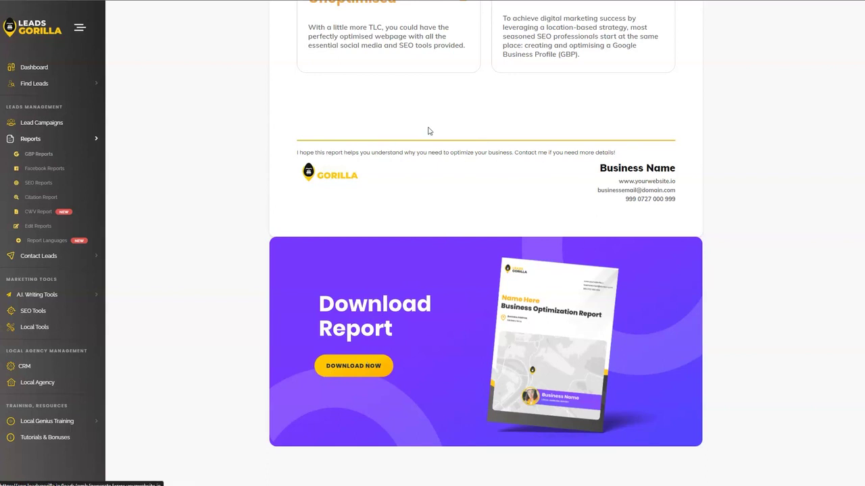
scroll(523, 177, "up", 2)
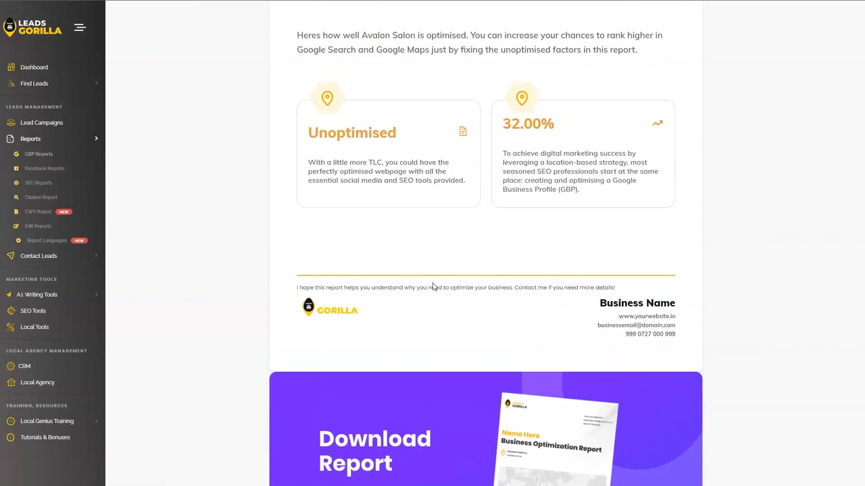
- Select the closing 'I hope this report helps you…' footer sentence and view the report's bottom
left_click_drag(300, 290, 641, 296)
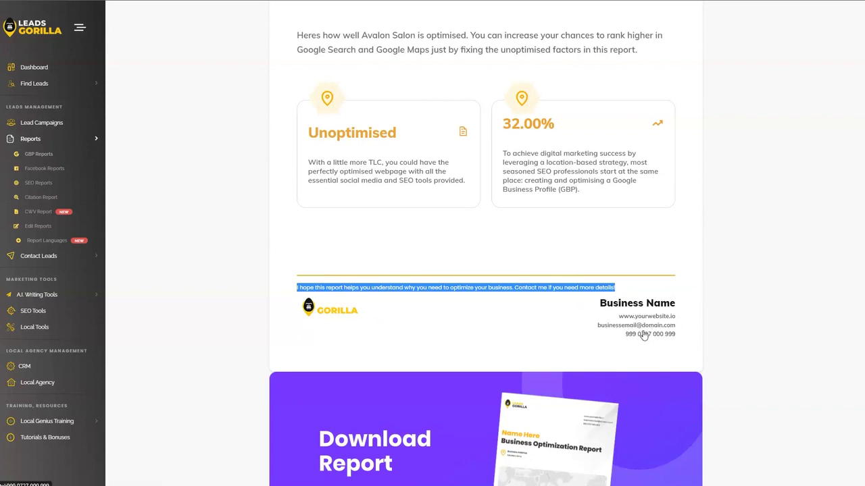
scroll(644, 336, "down", 3)
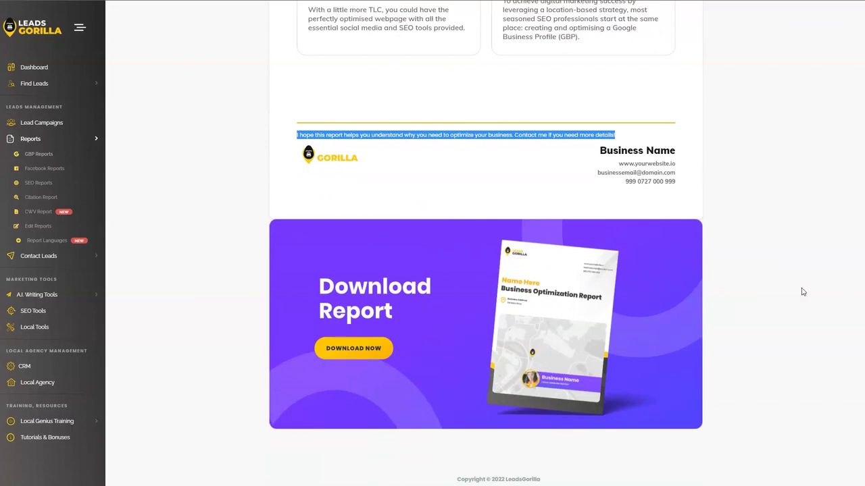
- Return to the report's top and expand the sidebar's Contact Leads and A.I. Writing Tools menus
scroll(852, 156, "up", 5)
scroll(853, 156, "up", 5)
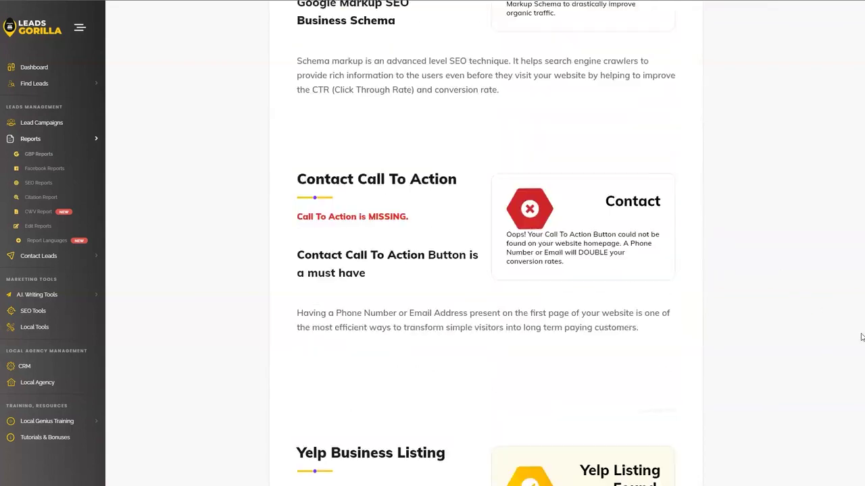
scroll(852, 155, "up", 5)
scroll(853, 156, "up", 5)
scroll(852, 156, "up", 5)
scroll(855, 104, "up", 5)
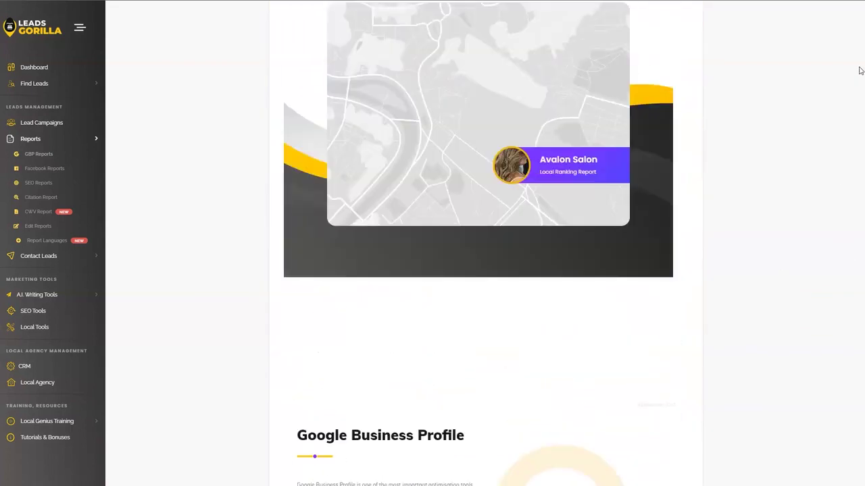
scroll(856, 74, "up", 5)
left_click(38, 256)
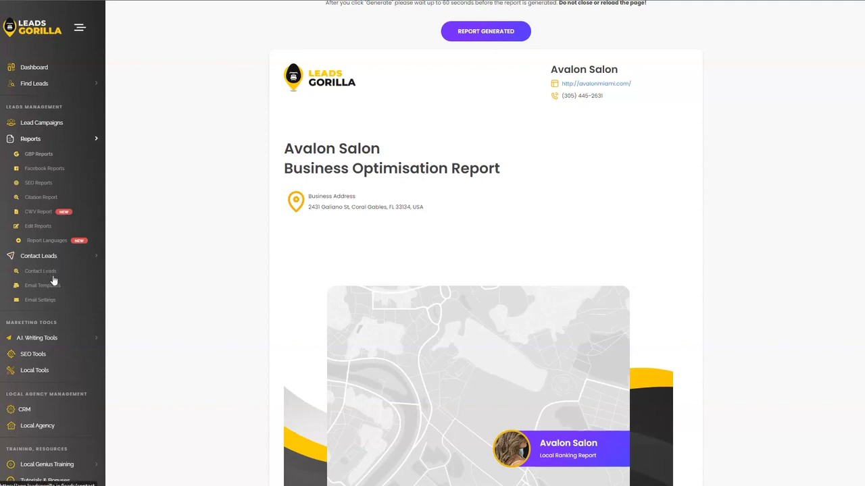
left_click(70, 339)
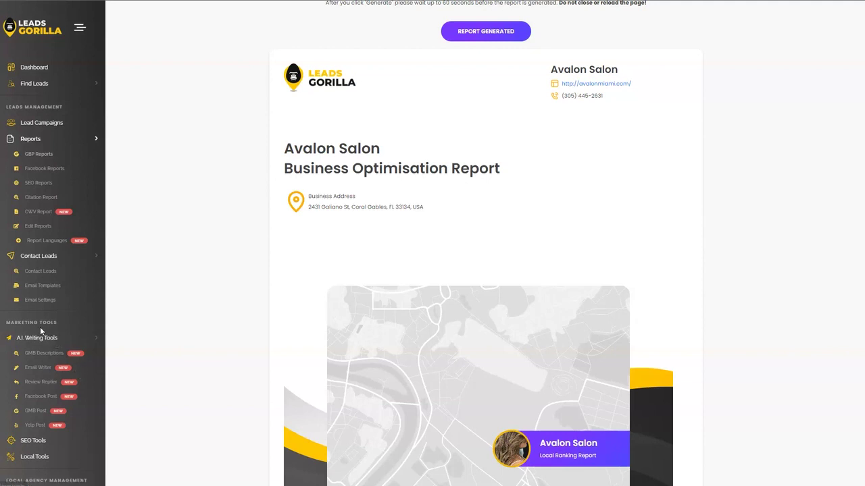
- Apply the '{Lead.Name}, We're in love with your website' template to the PLT Beauty Salon lead email
left_click(47, 276)
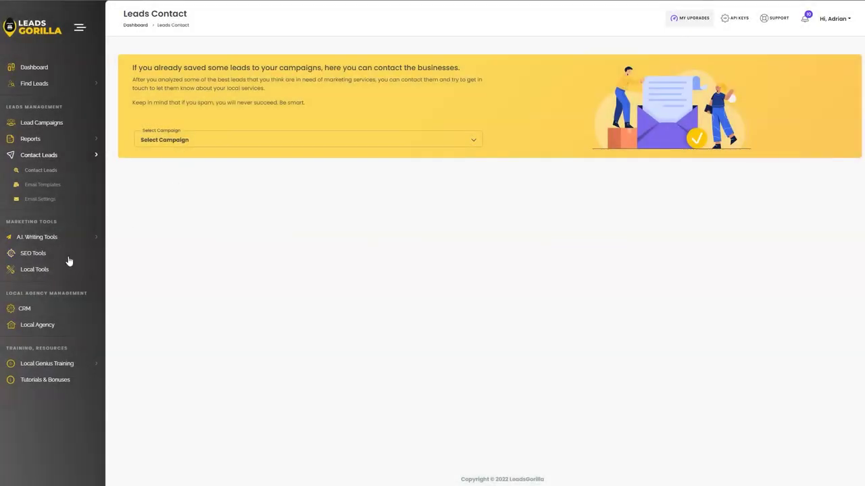
left_click(193, 139)
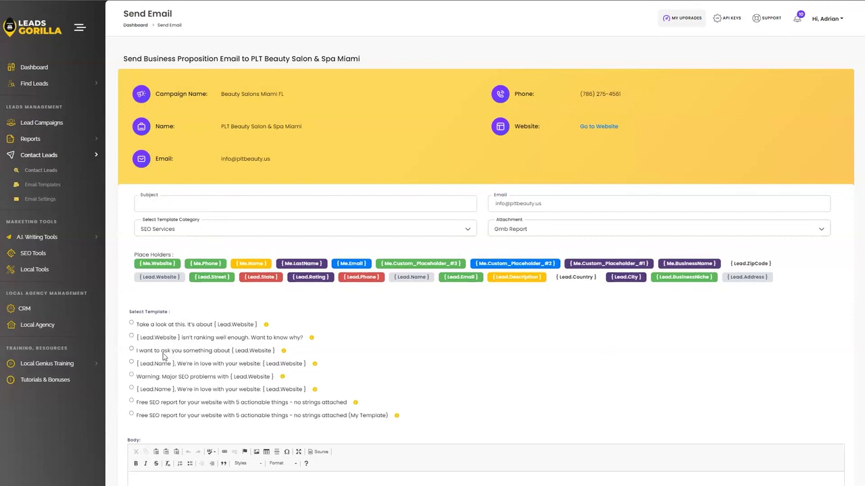
scroll(150, 368, "down", 2)
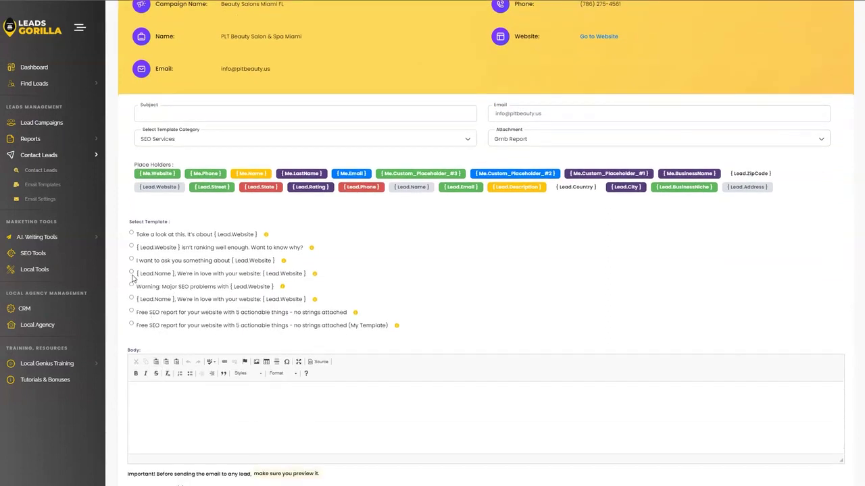
left_click(132, 273)
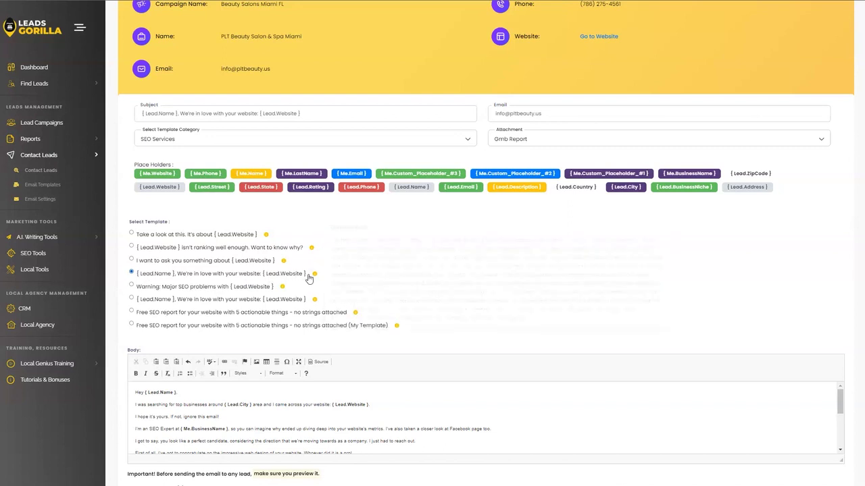
- Enlarge the email body editor so the whole drafted message is visible
scroll(260, 413, "down", 5)
scroll(262, 411, "down", 2)
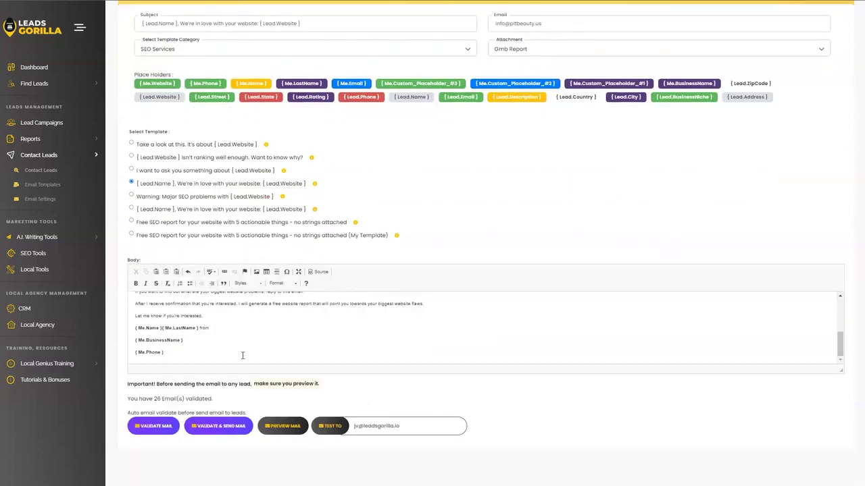
scroll(314, 350, "up", 3)
scroll(307, 338, "up", 3)
scroll(291, 368, "up", 2)
scroll(277, 358, "down", 3)
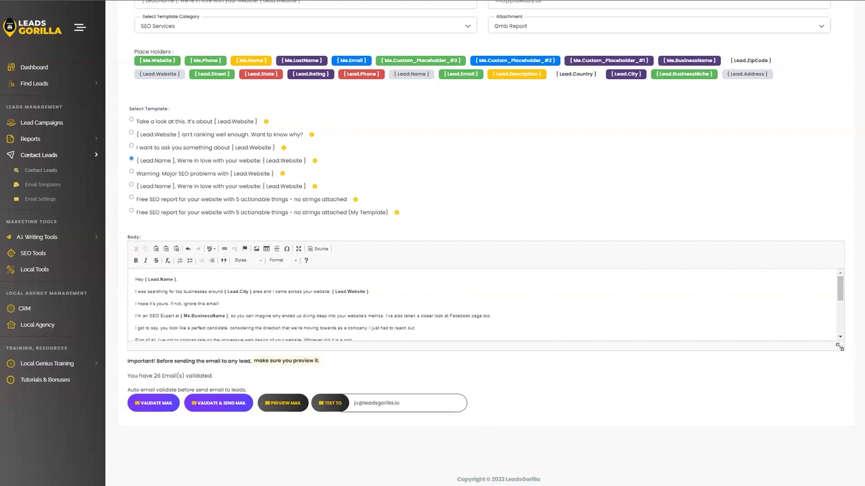
left_click_drag(839, 346, 840, 459)
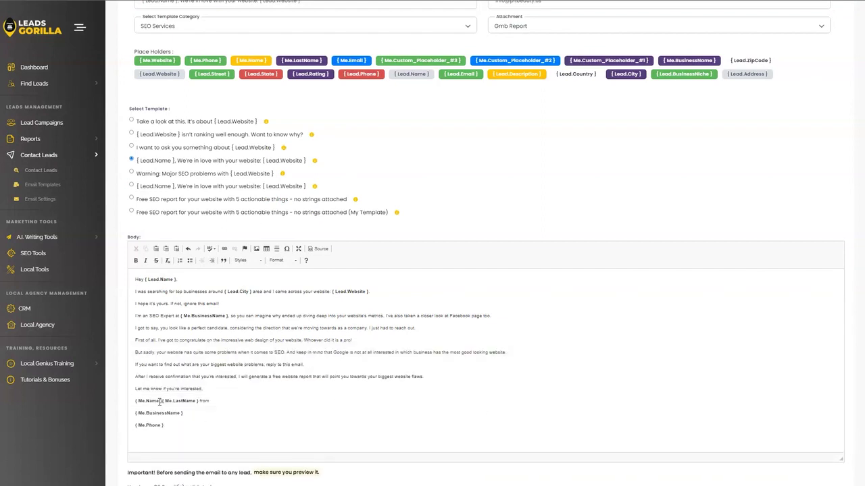
- Review the signature and city-mentioning opening lines, then delete the Test To address
left_click(146, 400)
left_click_drag(165, 427, 126, 402)
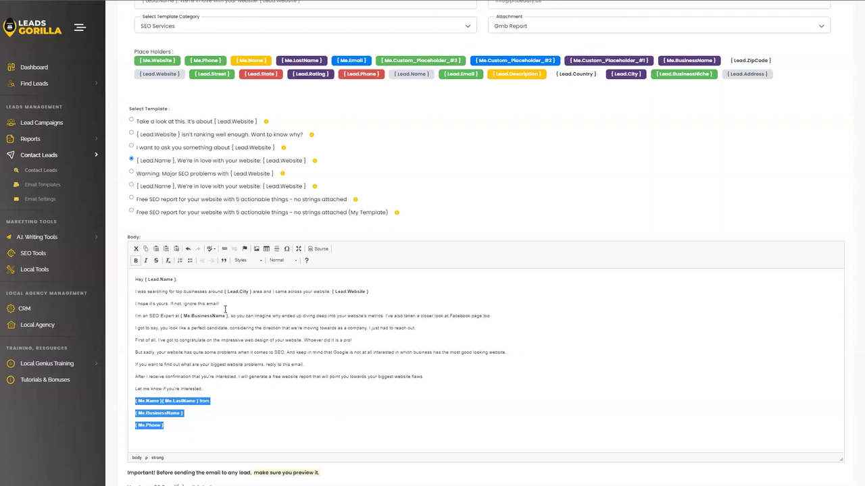
left_click(205, 316)
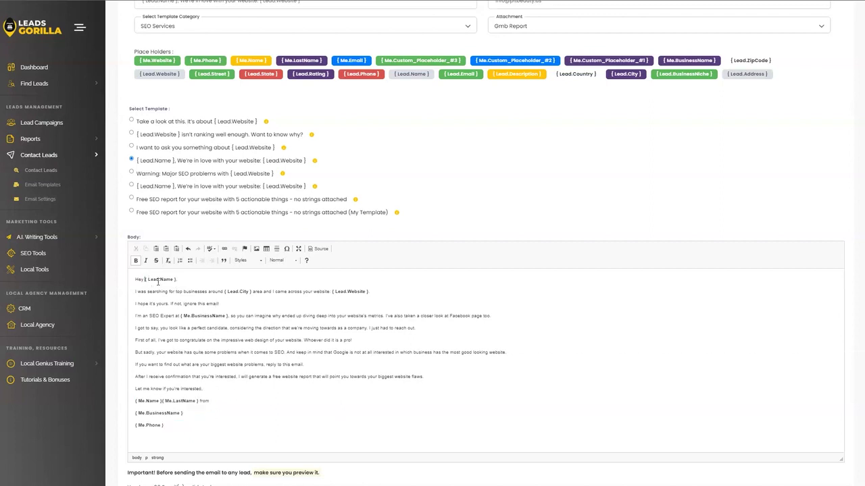
left_click_drag(157, 282, 264, 298)
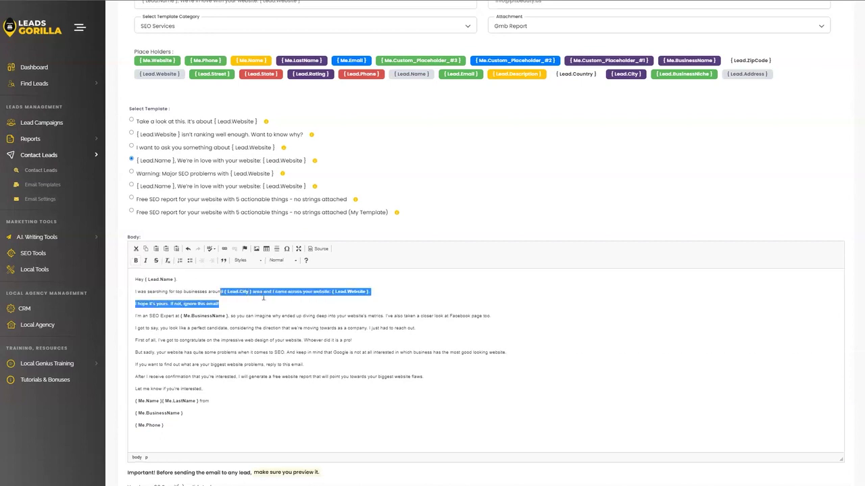
left_click(344, 300)
scroll(290, 368, "down", 3)
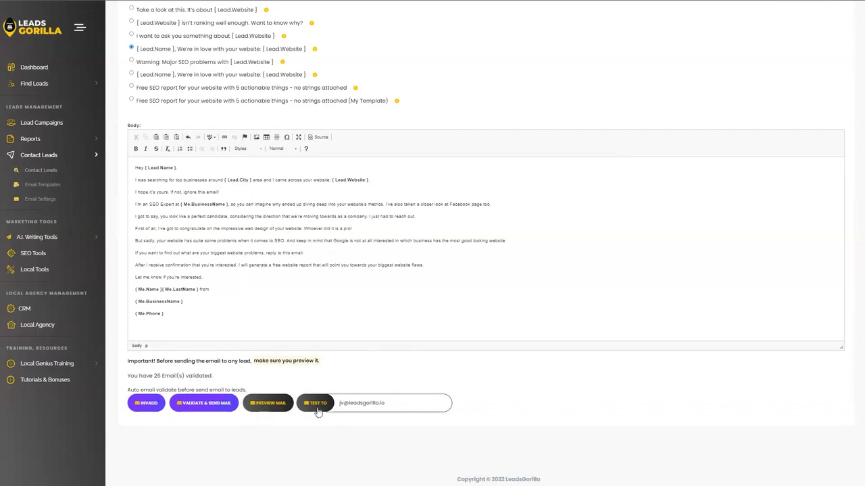
triple_click(361, 404)
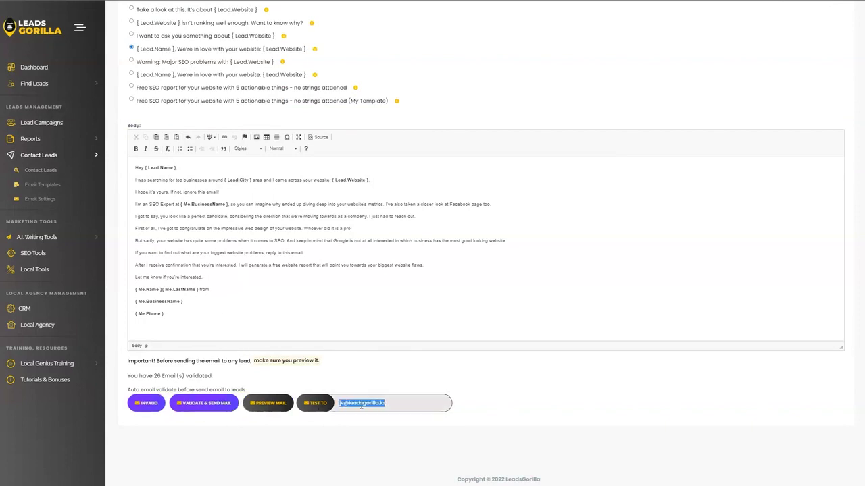
key("BackSpace")
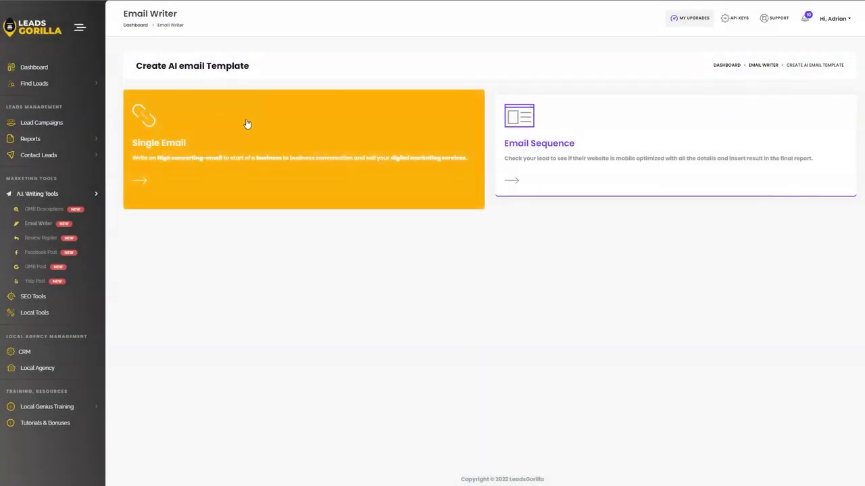
- Start a single AI email for lead OLI BEAUTY SALON from campaign Beauty Salons Miami FL
left_click(200, 142)
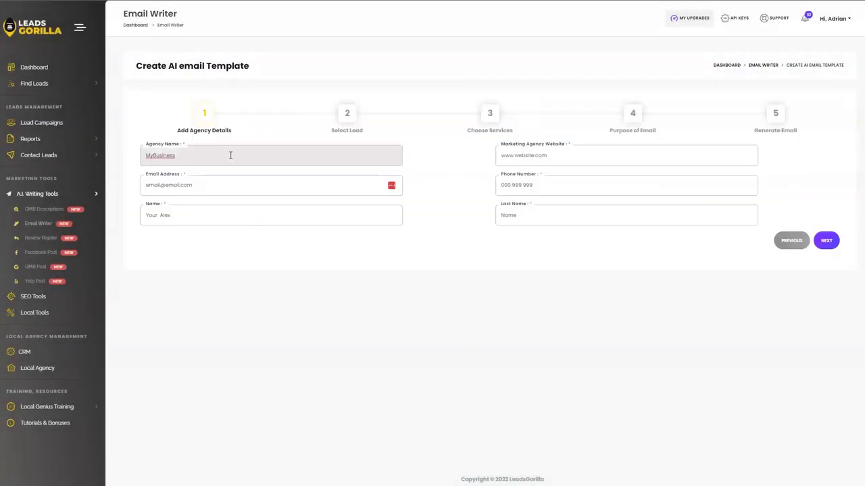
left_click(826, 240)
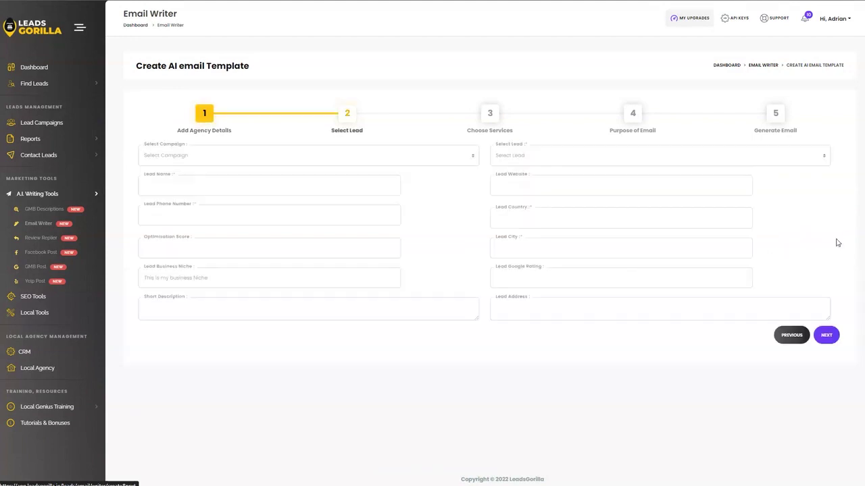
left_click(257, 157)
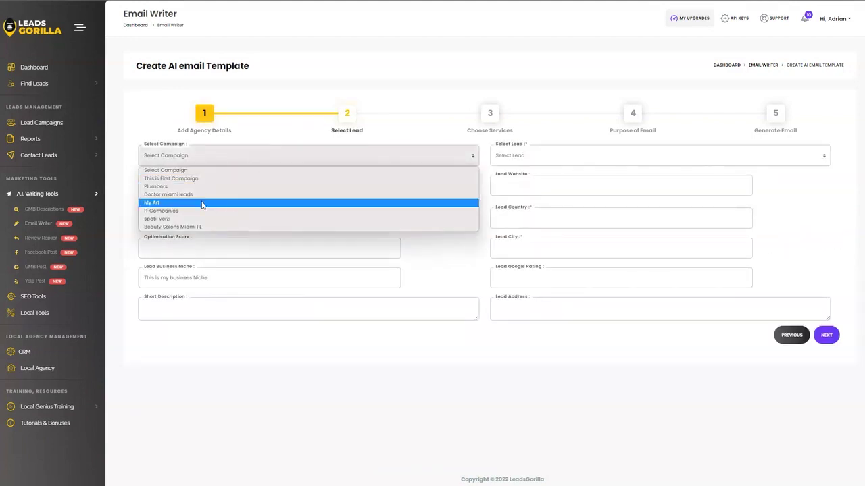
left_click(217, 229)
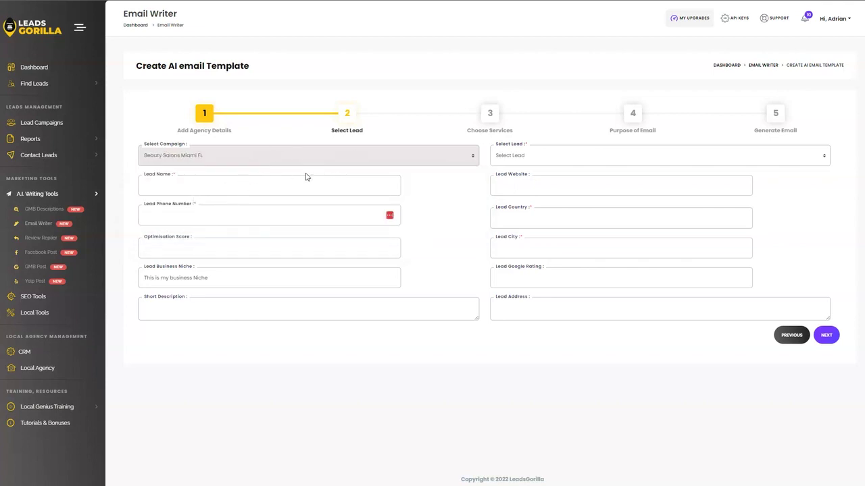
left_click(533, 155)
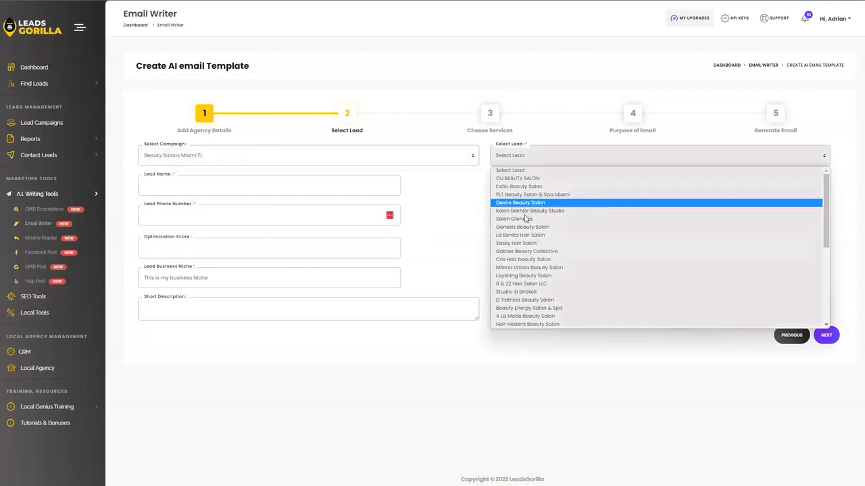
left_click(534, 178)
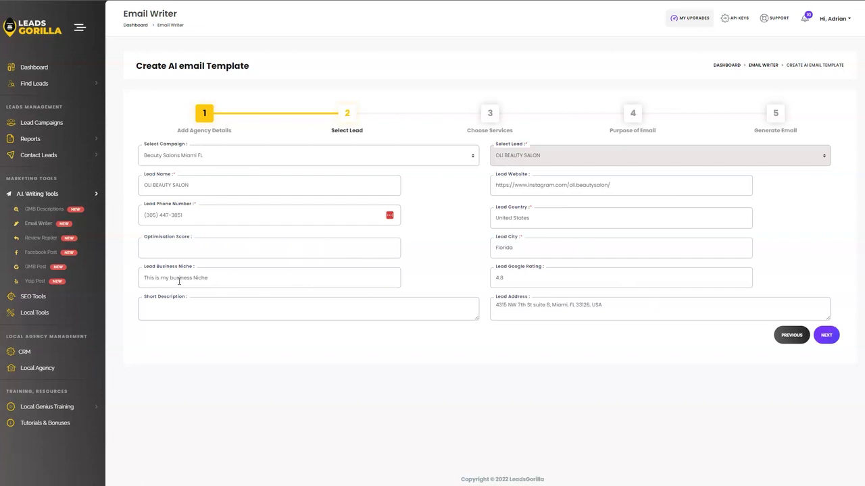
left_click(193, 279)
- Choose Search Engine Optimization as the marketing service and advance to the email purpose field
left_click(827, 336)
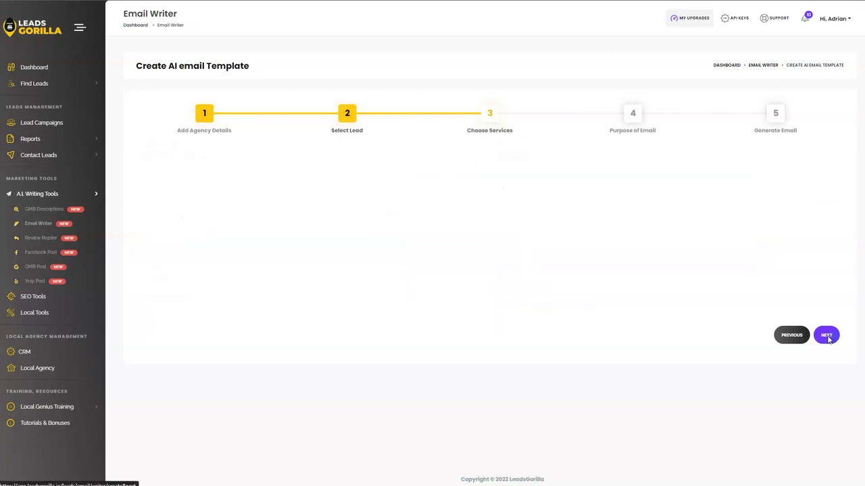
left_click(252, 157)
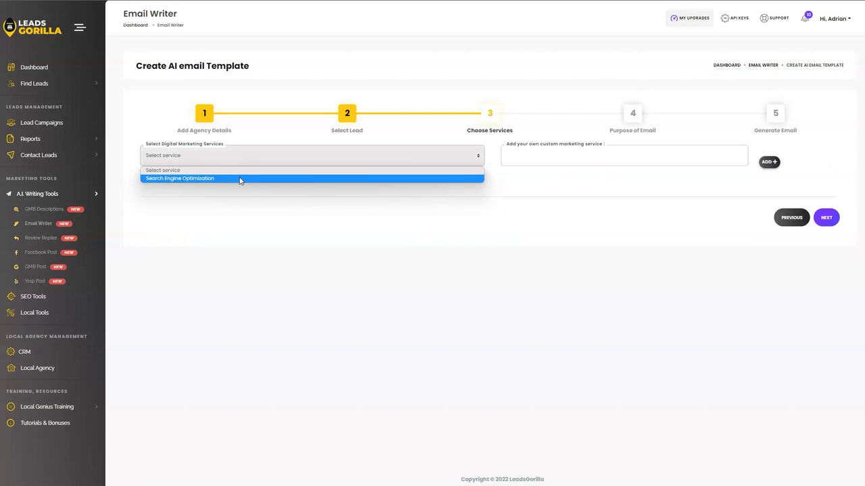
left_click(237, 180)
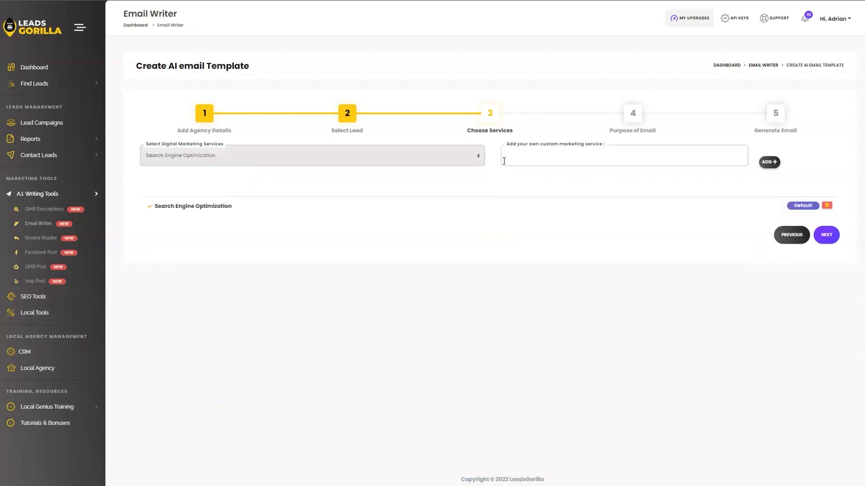
left_click(559, 157)
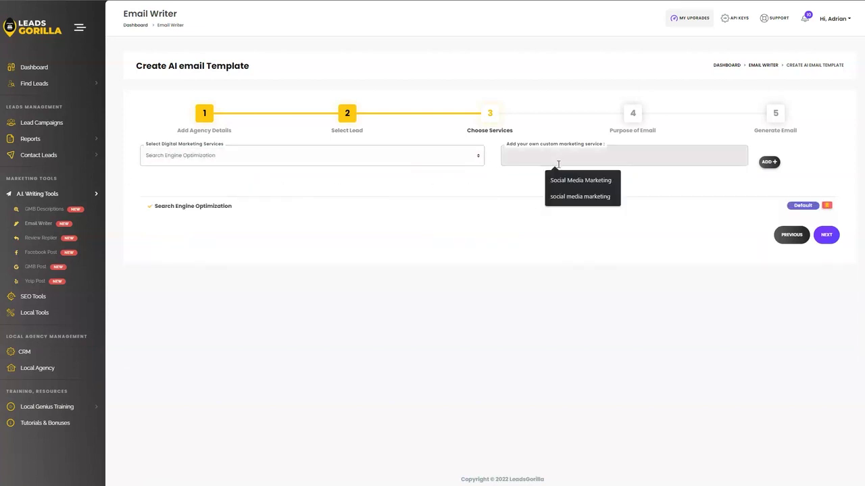
left_click(826, 235)
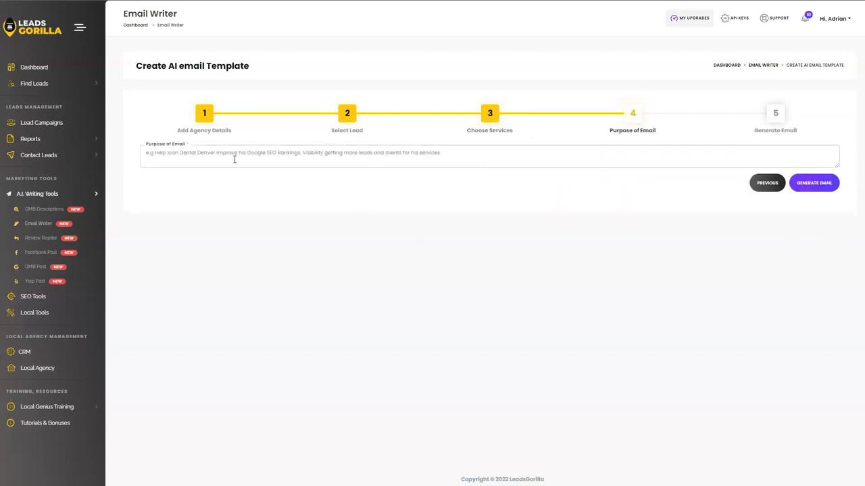
left_click(235, 157)
- Enter the Google #1 rankings purpose, generate the email, and save it as a template
type("help this business, optimize their google business profile for #1 rankings in google and in the 3 pack of Google maps")
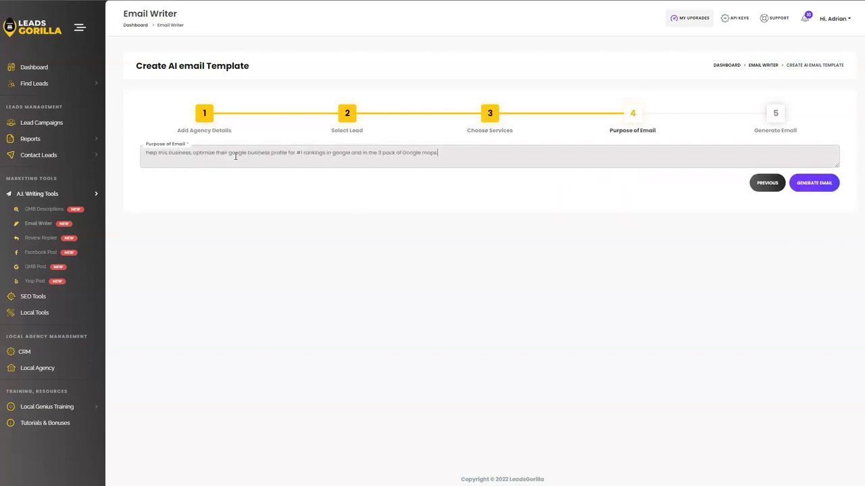
left_click(826, 183)
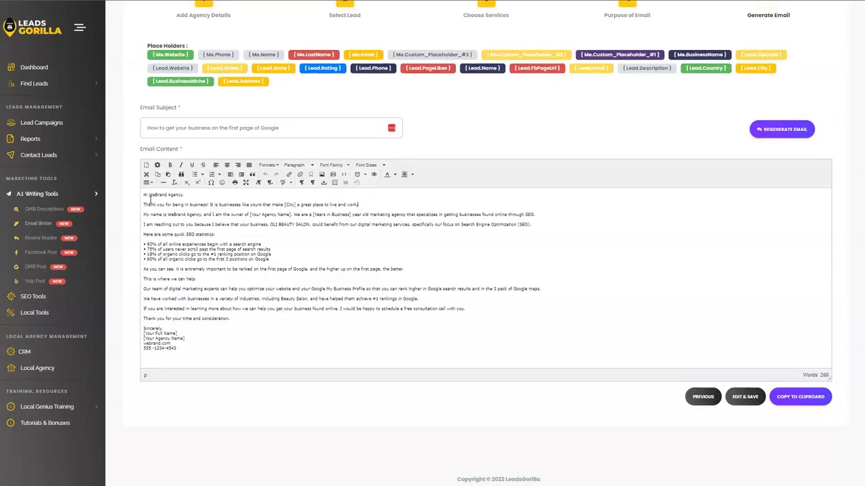
mouse_move(143, 195)
left_mouse_down()
mouse_move(542, 221)
mouse_move(557, 291)
mouse_move(544, 362)
left_mouse_up()
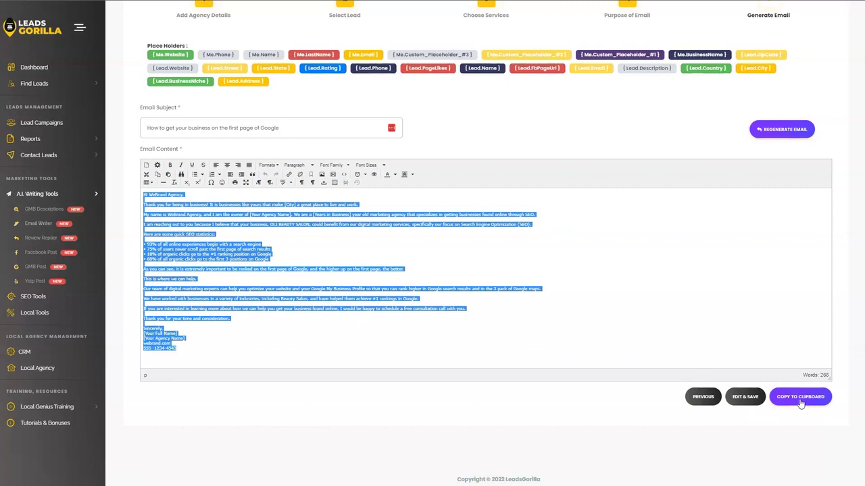
left_click(747, 398)
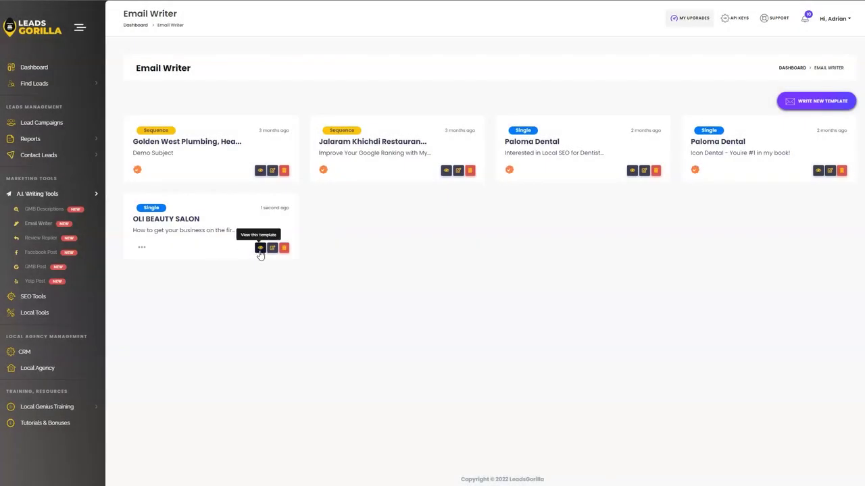
left_click(260, 248)
left_click(200, 290)
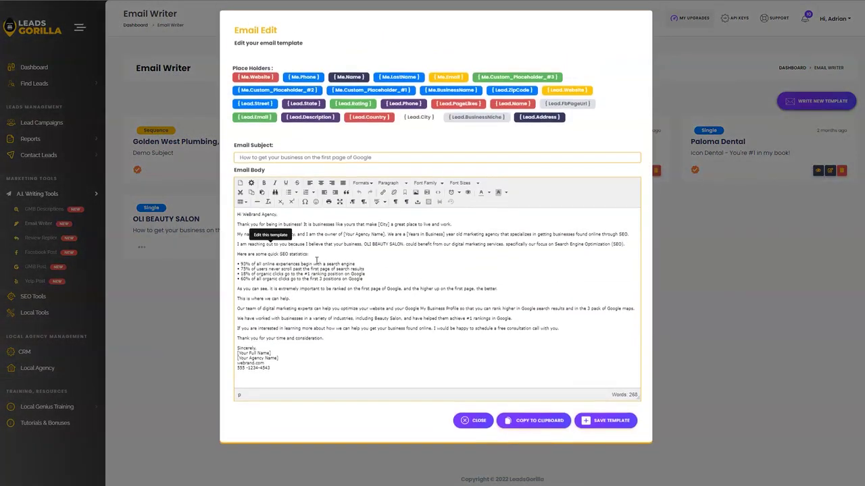
left_click(481, 422)
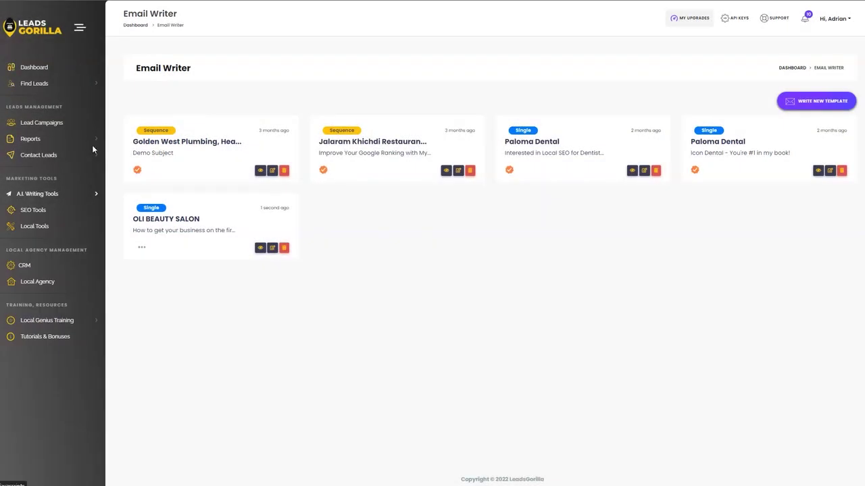
left_click(89, 197)
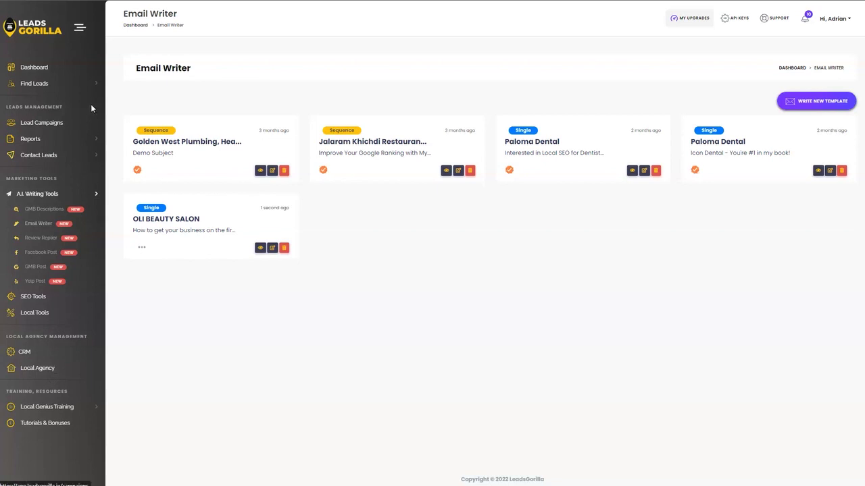
left_click(52, 196)
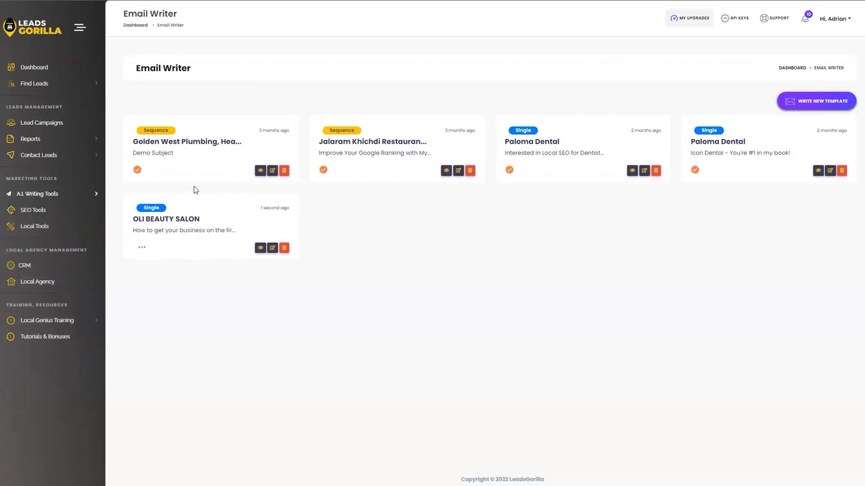